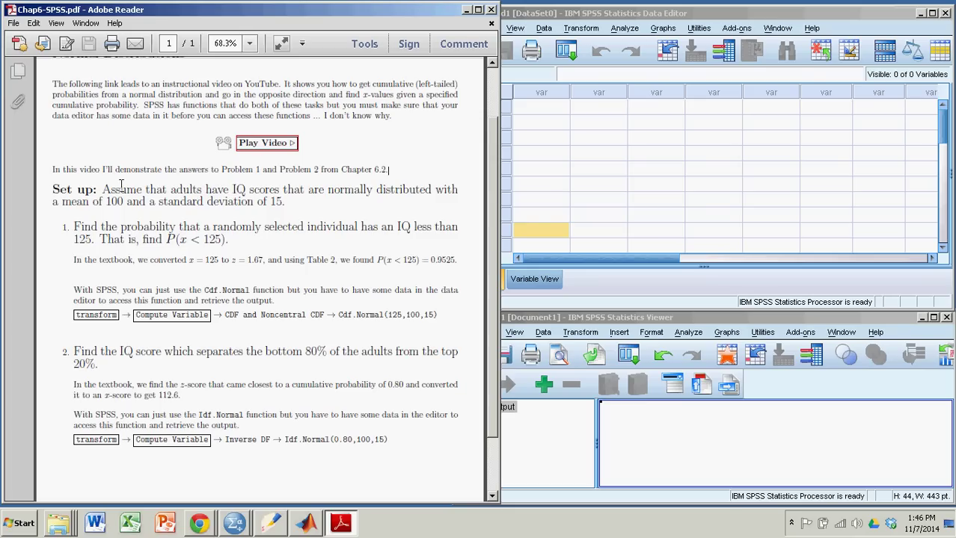
# Highlight the handout's IQ set-up (mean 100, sd 15), the P(x < 125) problem and the normal CDF steps.
pyautogui.moveTo(104, 189); pyautogui.dragTo(417, 197)
pyautogui.moveTo(109, 201); pyautogui.dragTo(125, 202)
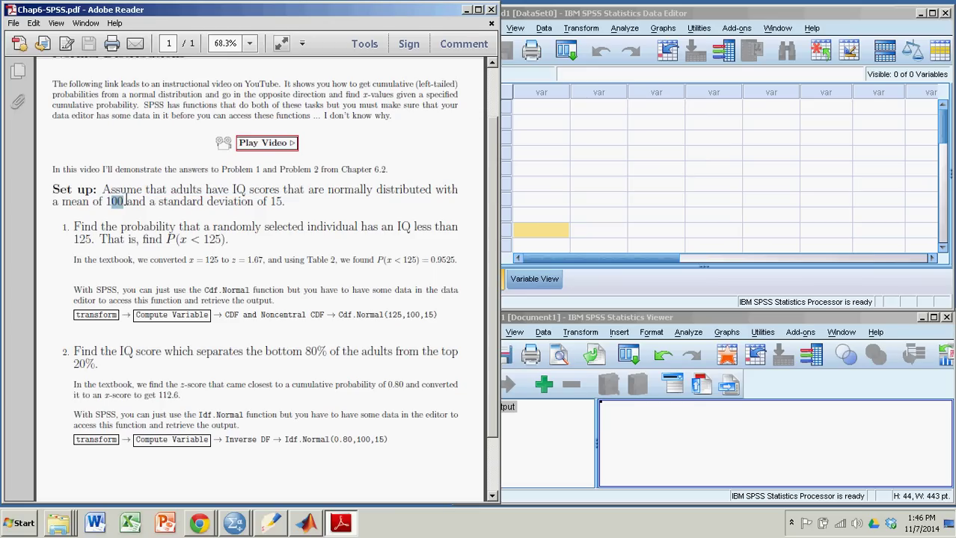
pyautogui.moveTo(269, 199)
pyautogui.mouseDown()
pyautogui.moveTo(318, 198)
pyautogui.moveTo(282, 202)
pyautogui.mouseUp()
pyautogui.click(318, 198)
pyautogui.moveTo(74, 227); pyautogui.dragTo(423, 231)
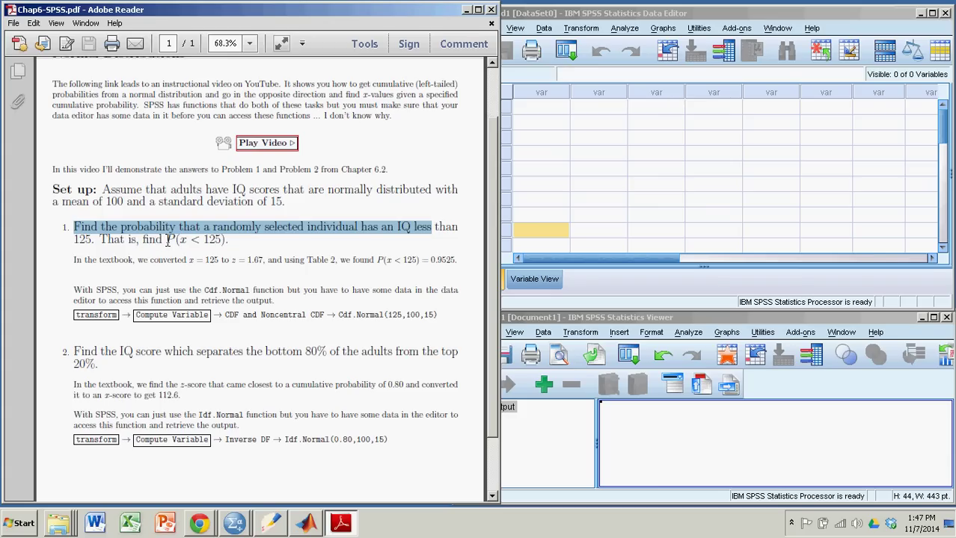
pyautogui.moveTo(168, 240); pyautogui.dragTo(268, 242)
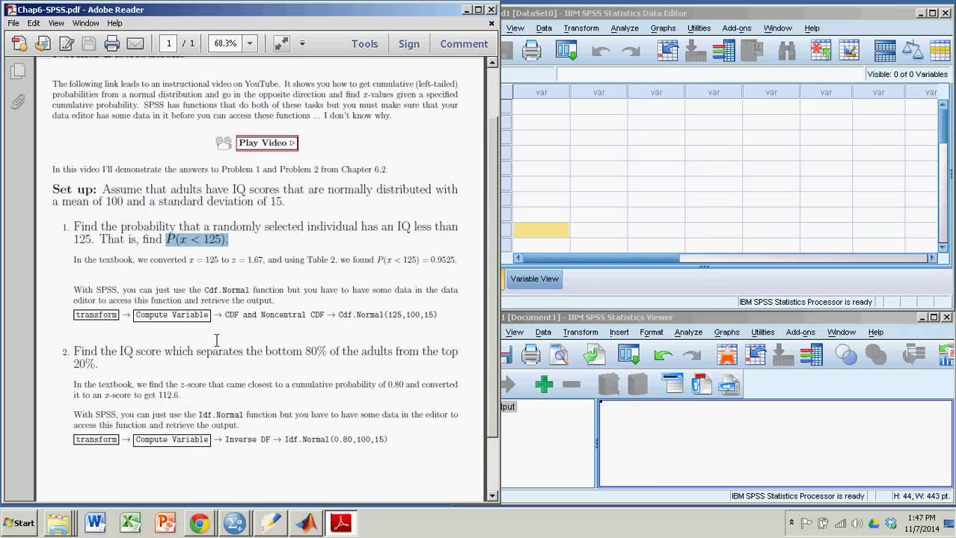
pyautogui.moveTo(74, 351); pyautogui.dragTo(330, 360)
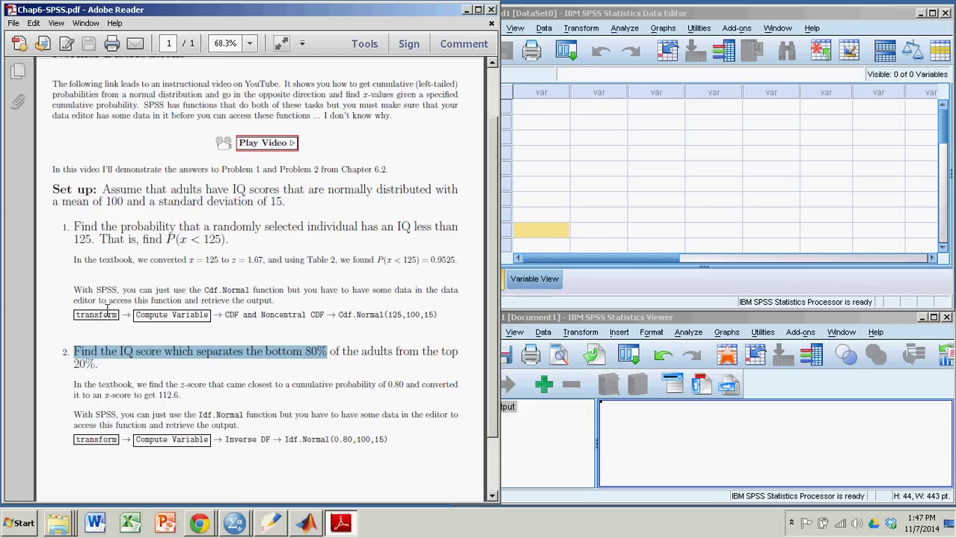
pyautogui.moveTo(75, 314); pyautogui.dragTo(455, 321)
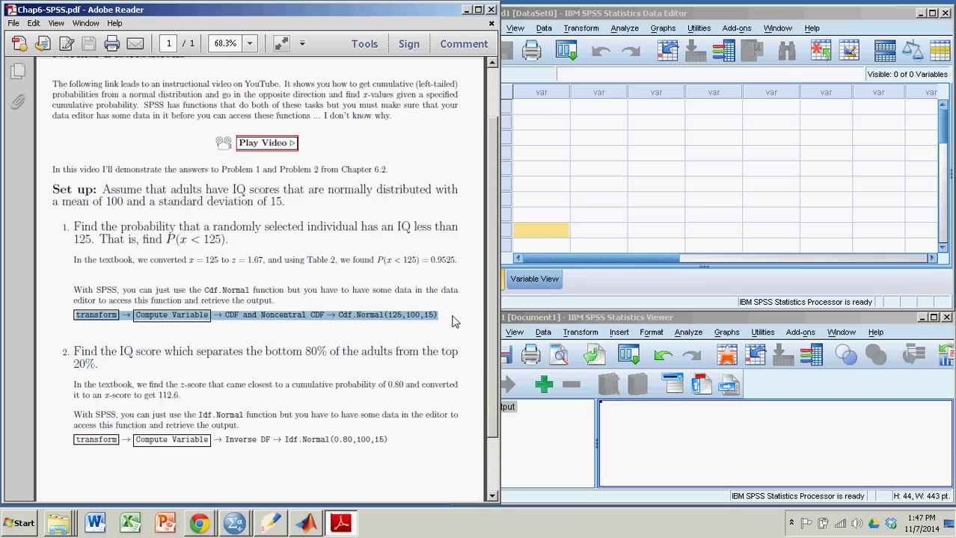
# Try Transform > Compute Variable and dismiss the warning that data is required first.
pyautogui.click(572, 17)
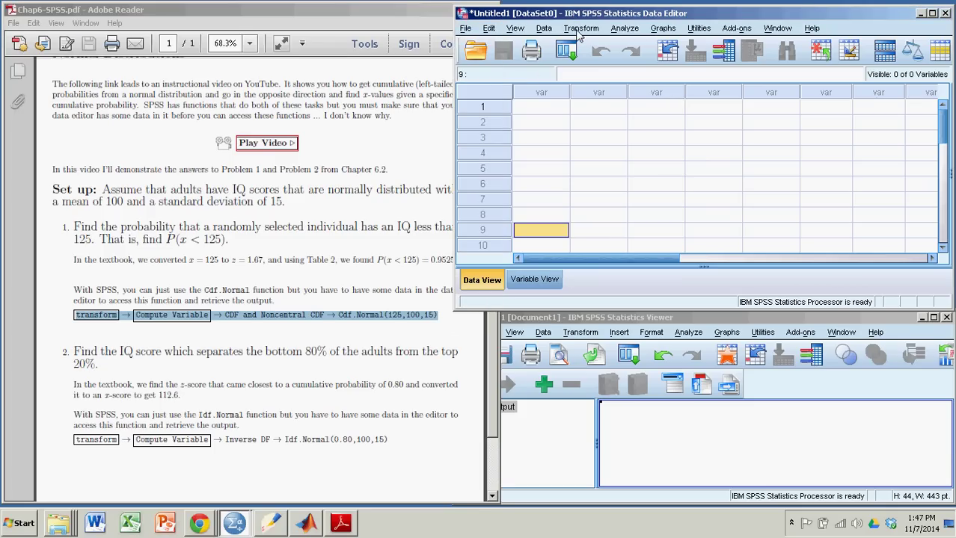
pyautogui.click(579, 29)
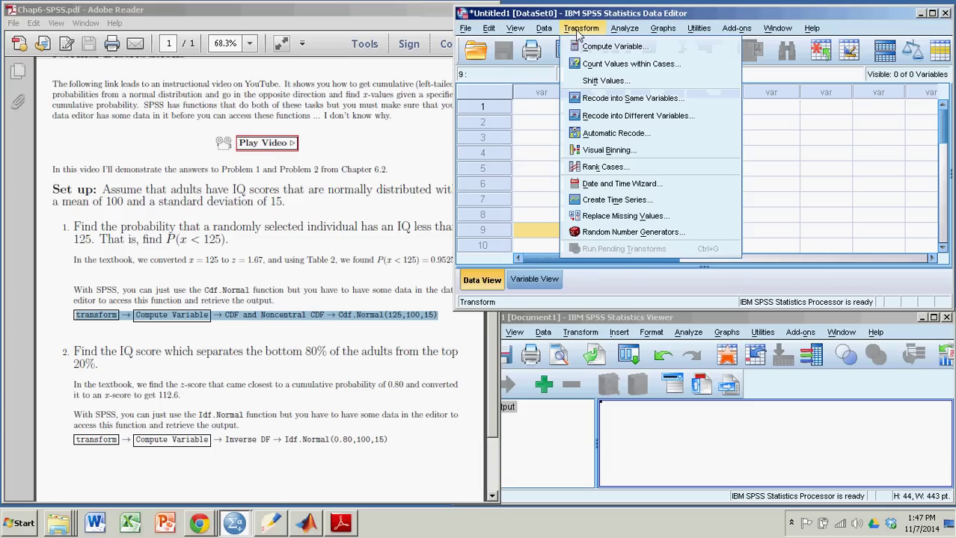
pyautogui.click(592, 48)
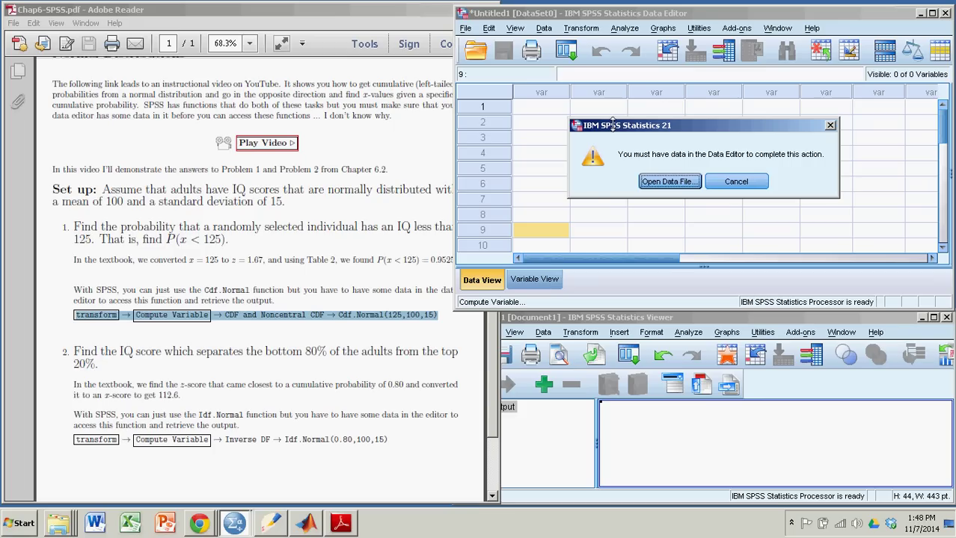
pyautogui.click(724, 184)
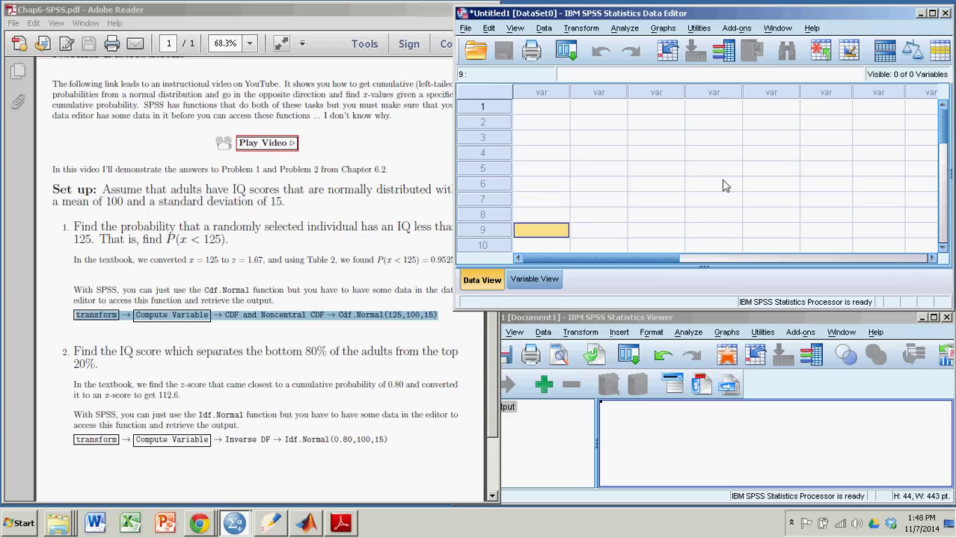
# Enter 100 and 15 in the first two cells of row 1.
pyautogui.click(343, 196)
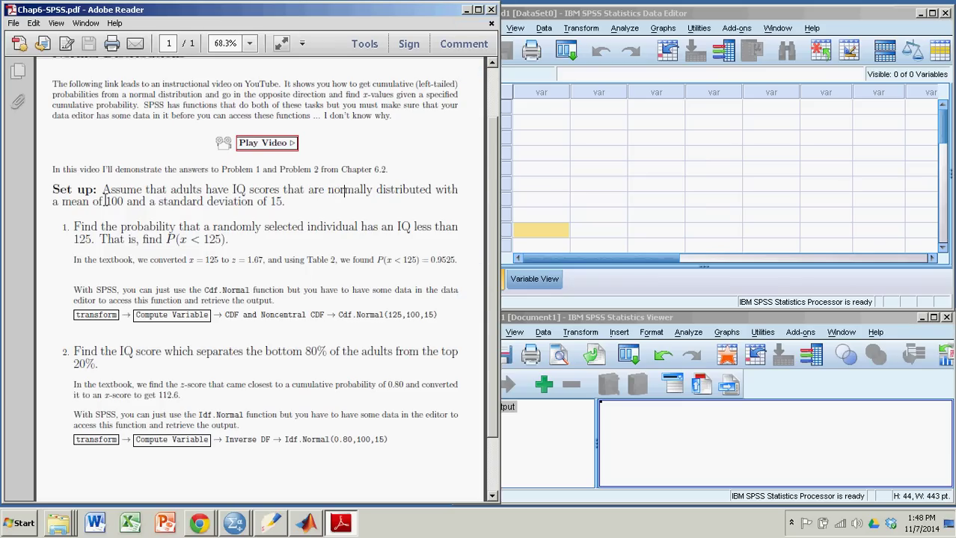
pyautogui.moveTo(105, 202); pyautogui.dragTo(124, 202)
pyautogui.click(528, 112)
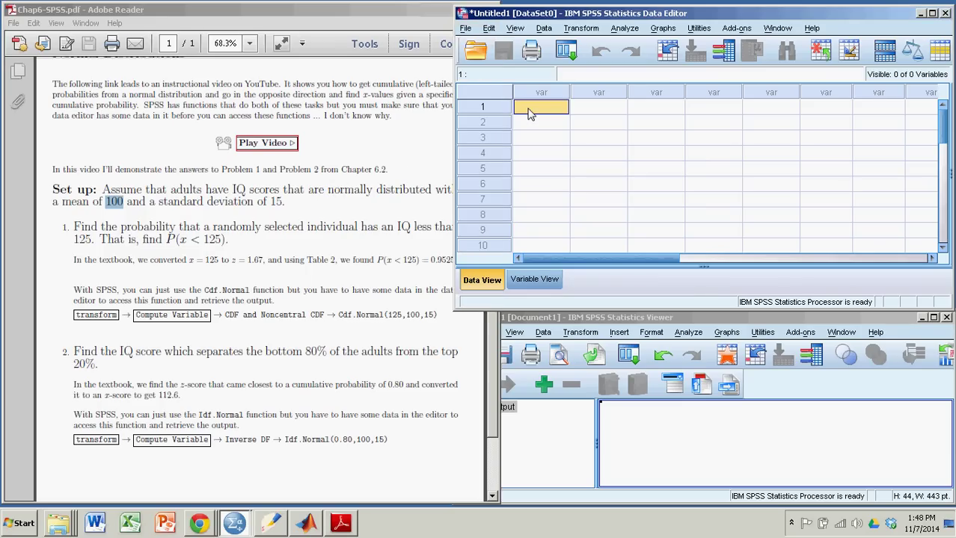
pyautogui.write('100')
pyautogui.click(605, 111)
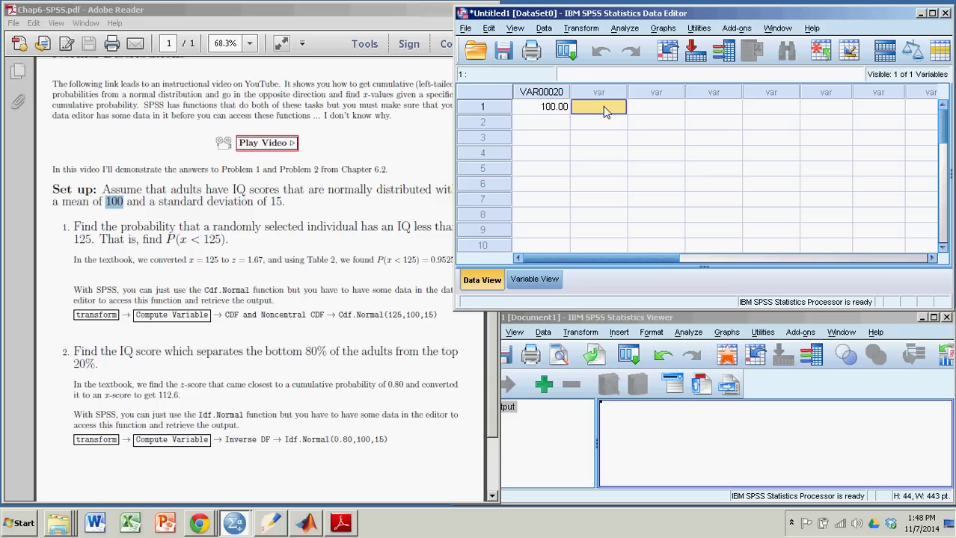
pyautogui.write('15')
pyautogui.click(650, 111)
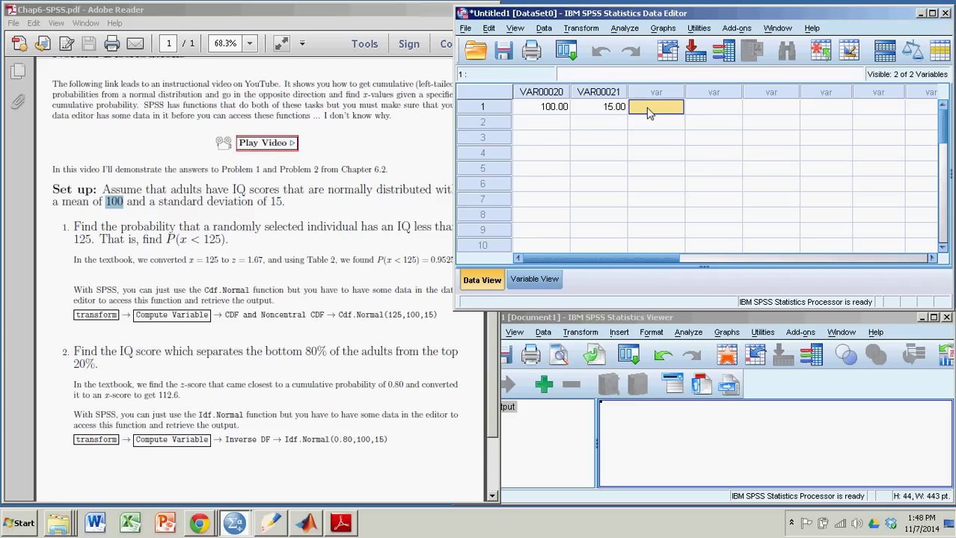
# Enter 125, taken from the handout's problem, in the third cell of row 1.
pyautogui.moveTo(185, 241); pyautogui.dragTo(217, 254)
pyautogui.click(217, 241)
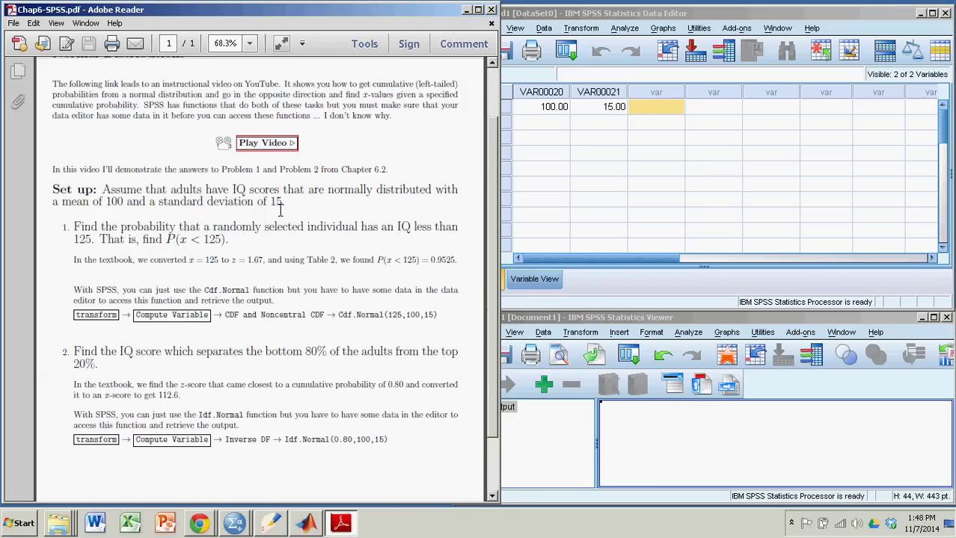
pyautogui.click(657, 112)
pyautogui.write('125')
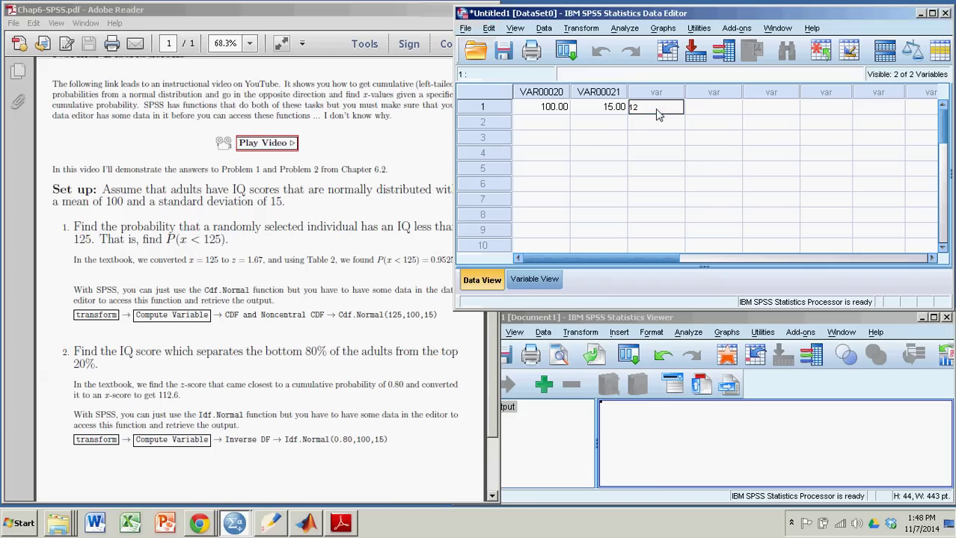
pyautogui.click(659, 142)
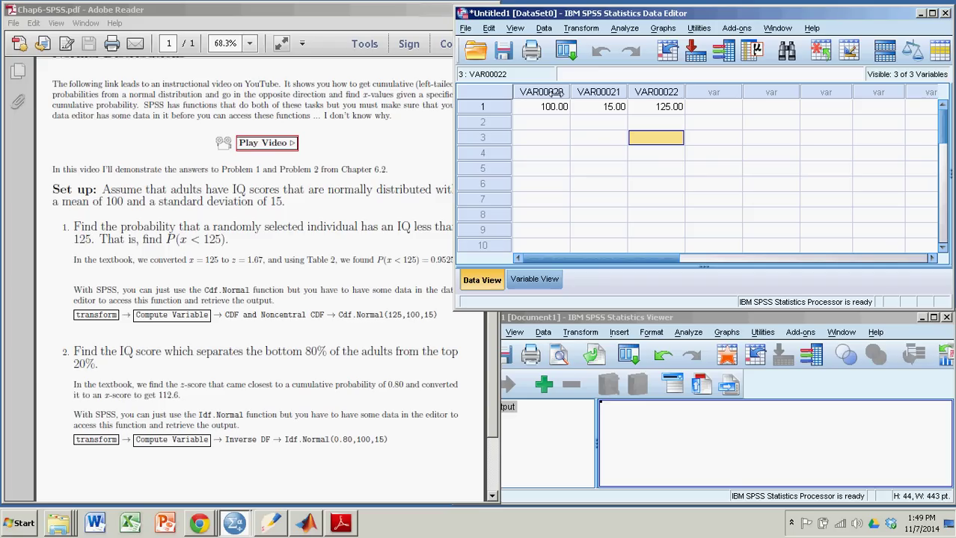
# In Variable View, name the three variables mean, sd and x, then return to Data View.
pyautogui.click(542, 278)
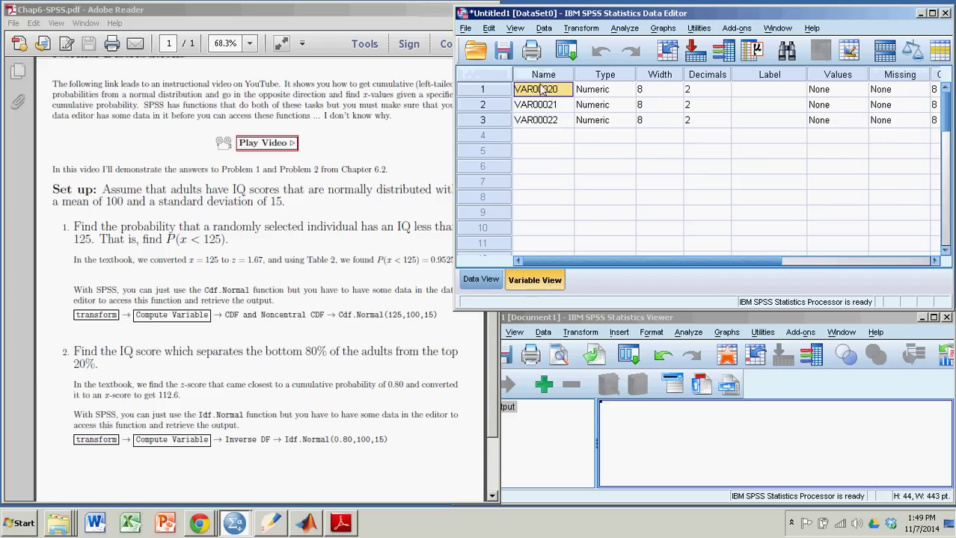
pyautogui.write('mean')
pyautogui.press('Return')
pyautogui.write('sd')
pyautogui.press('Return')
pyautogui.write('x')
pyautogui.press('Return')
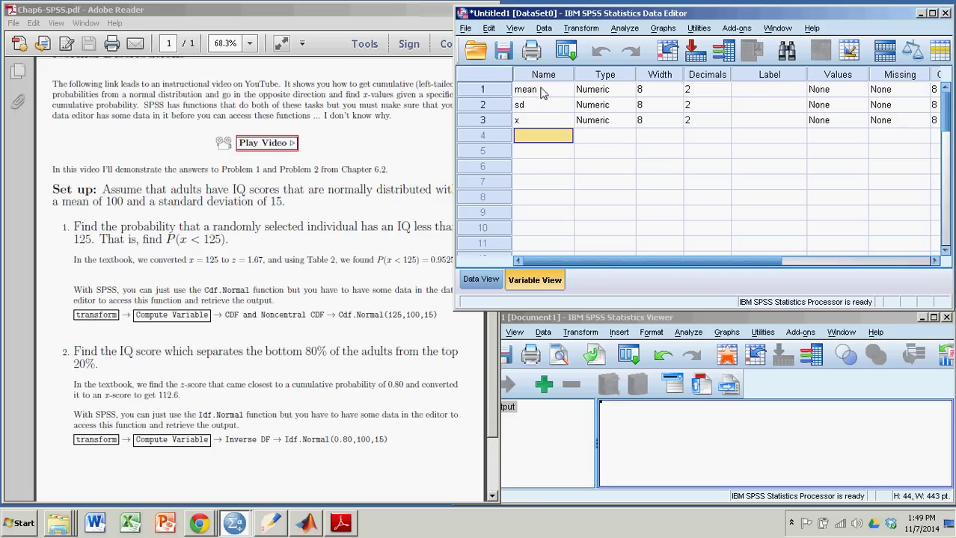
pyautogui.click(480, 280)
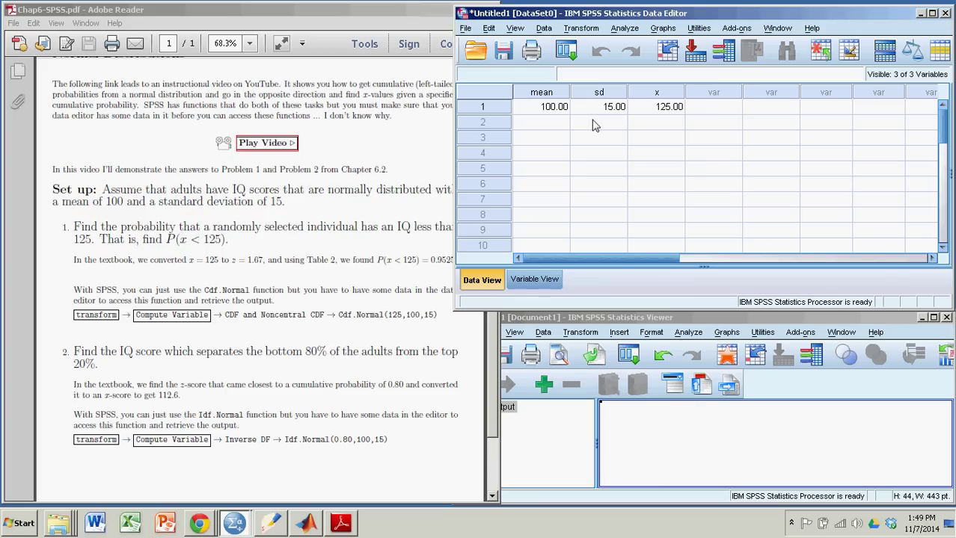
# Open Compute Variable and select Cdf.Normal in the CDF & Noncentral CDF function group.
pyautogui.click(581, 29)
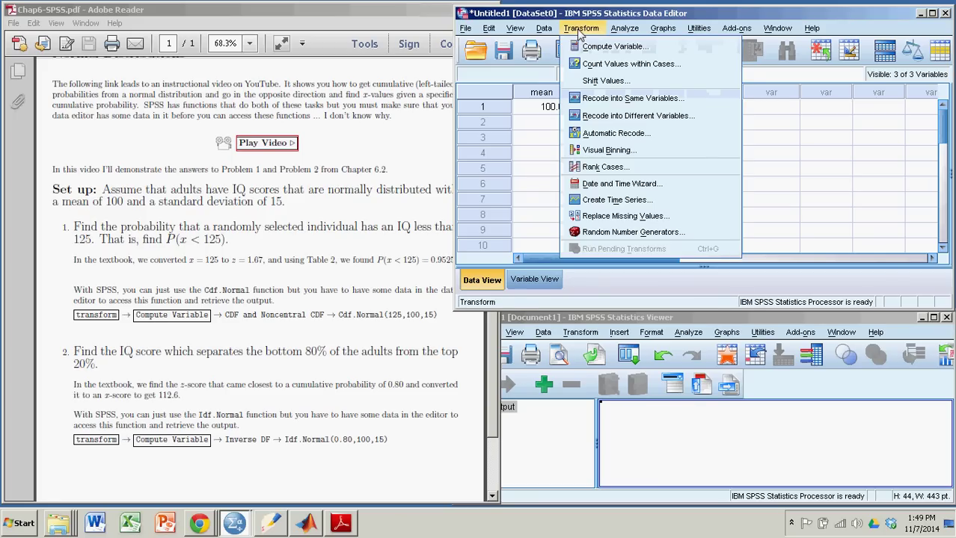
pyautogui.click(613, 46)
pyautogui.moveTo(571, 78); pyautogui.dragTo(656, 76)
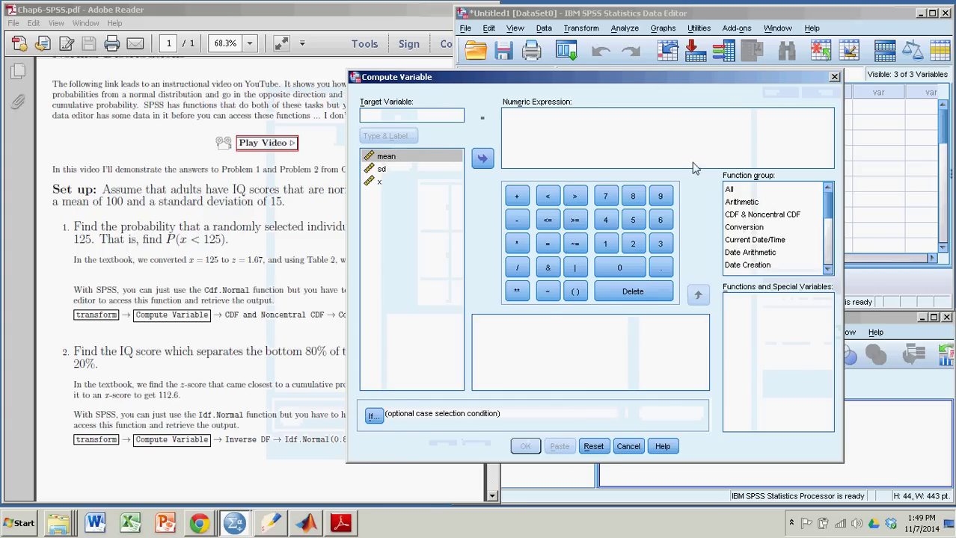
pyautogui.click(738, 216)
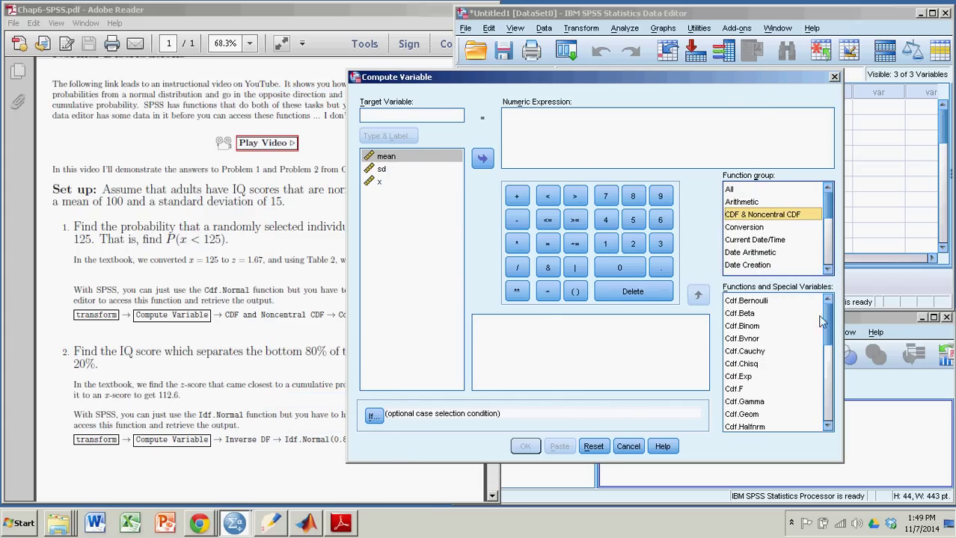
pyautogui.moveTo(824, 321); pyautogui.dragTo(829, 367)
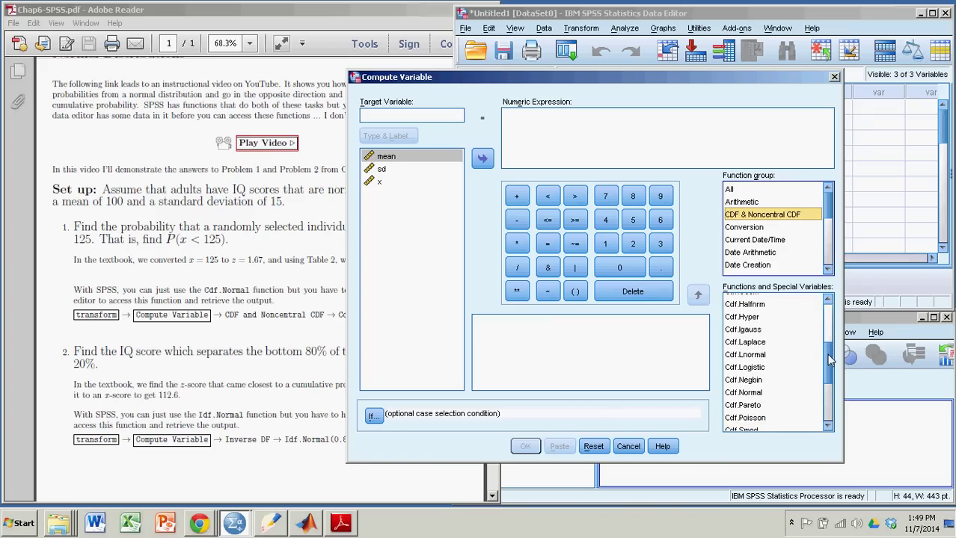
pyautogui.click(757, 394)
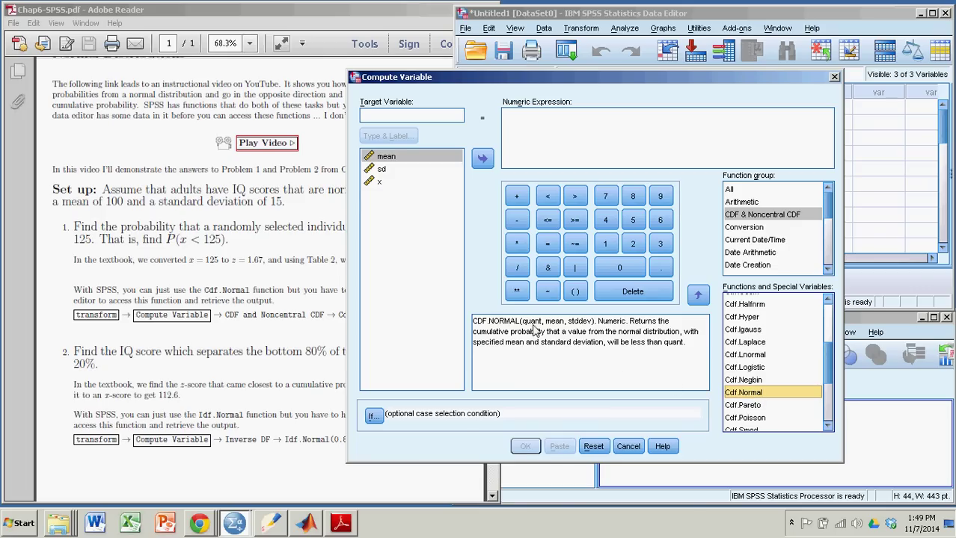
# Highlight the quant argument and the cumulative probability phrase in Cdf.Normal's description.
pyautogui.click(511, 327)
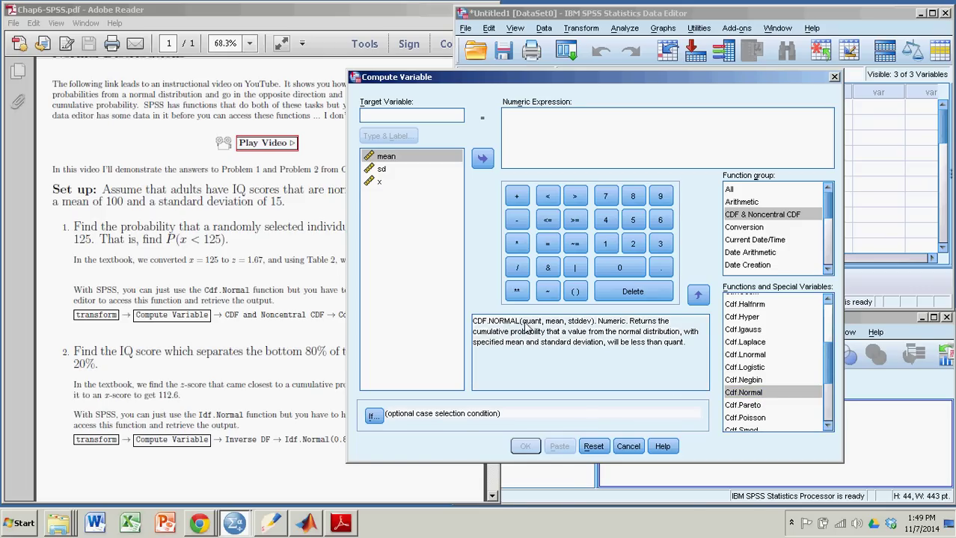
pyautogui.moveTo(522, 324); pyautogui.dragTo(594, 327)
pyautogui.click(590, 349)
pyautogui.moveTo(477, 337); pyautogui.dragTo(541, 334)
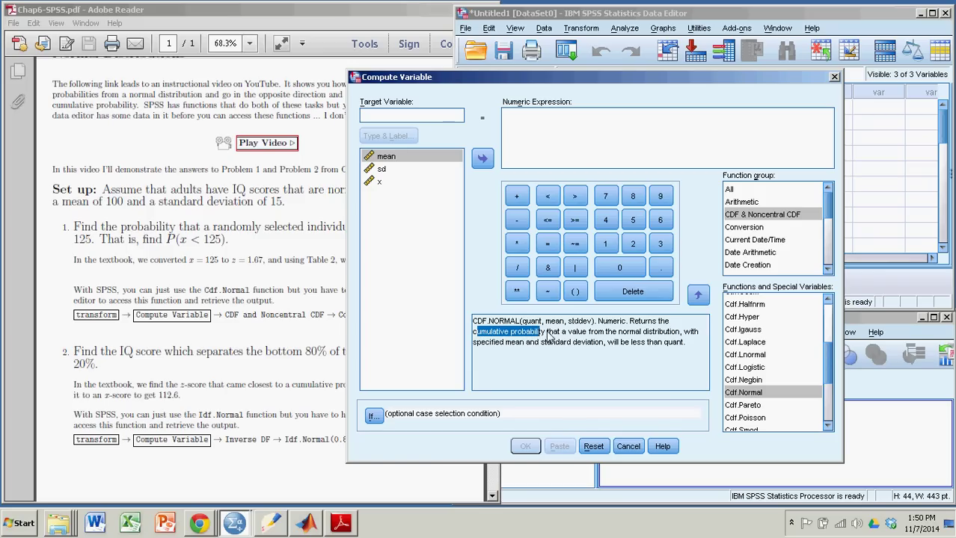
pyautogui.click(535, 326)
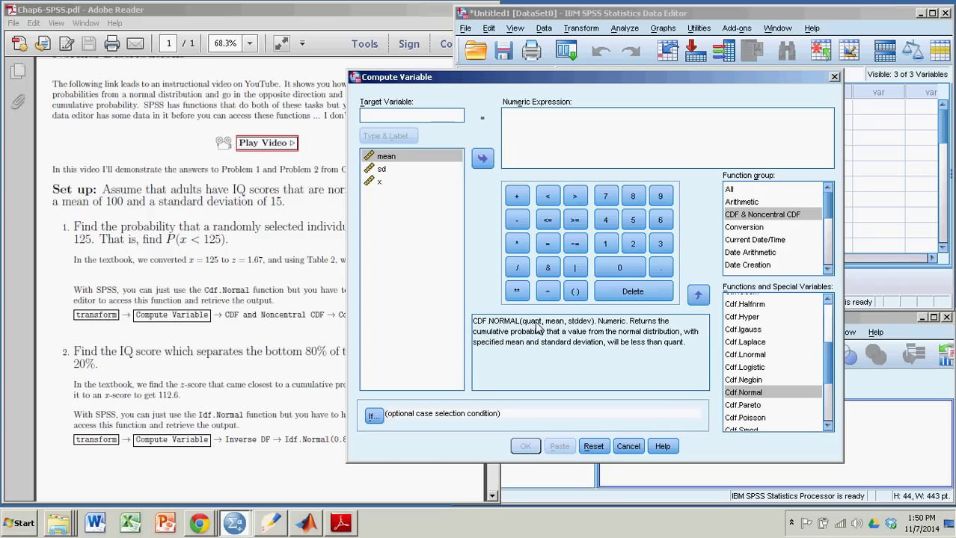
# Insert the CDF.NORMAL template with x and mean as its first two arguments.
pyautogui.click(737, 395)
pyautogui.doubleClick(737, 393)
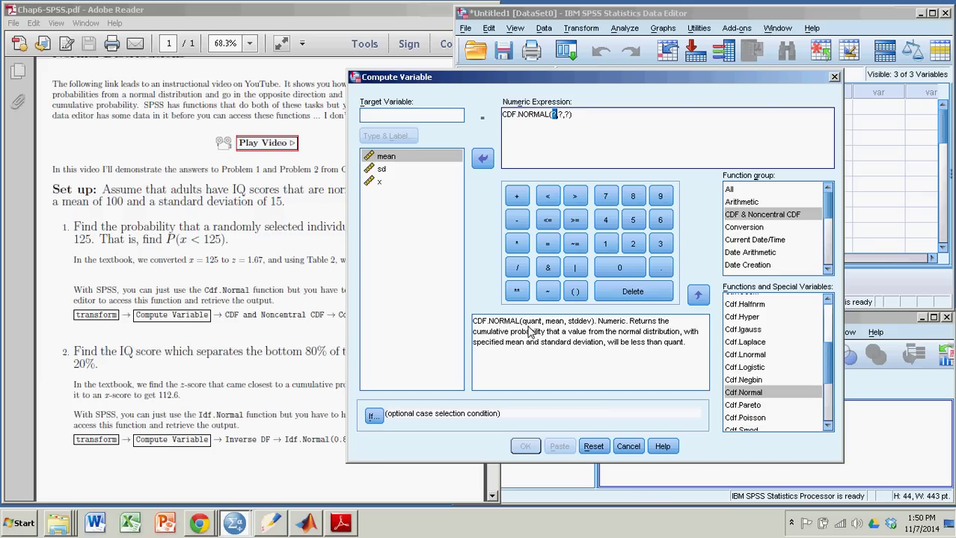
pyautogui.click(379, 185)
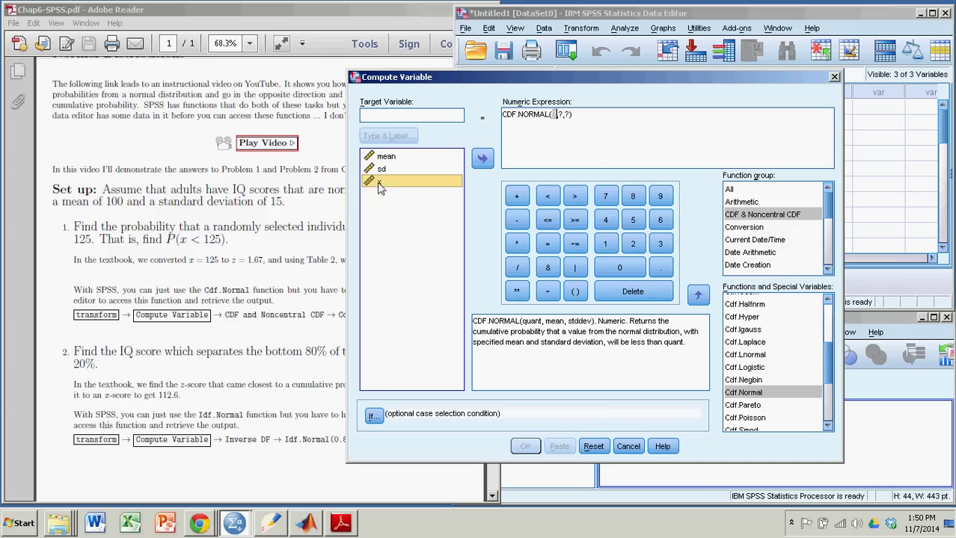
pyautogui.click(482, 158)
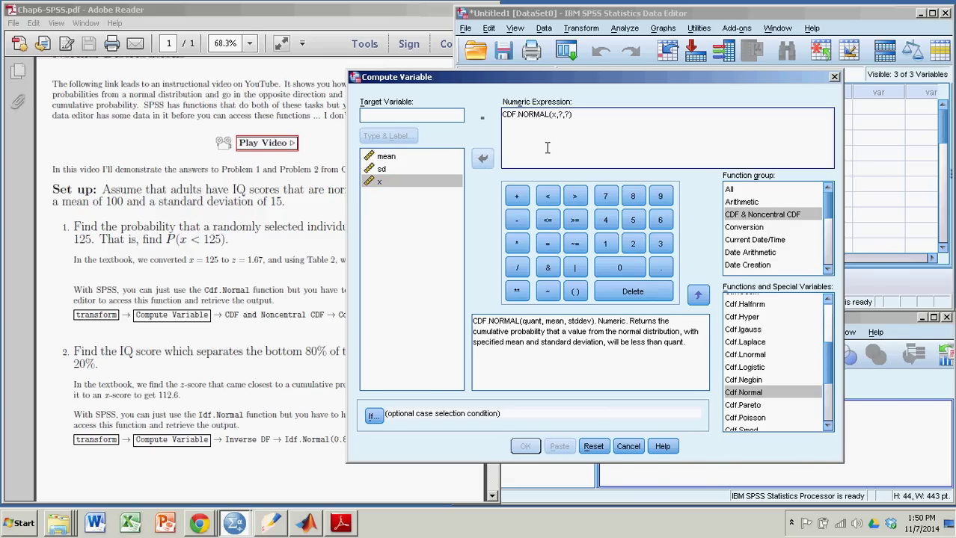
pyautogui.press('BackSpace')
pyautogui.click(405, 160)
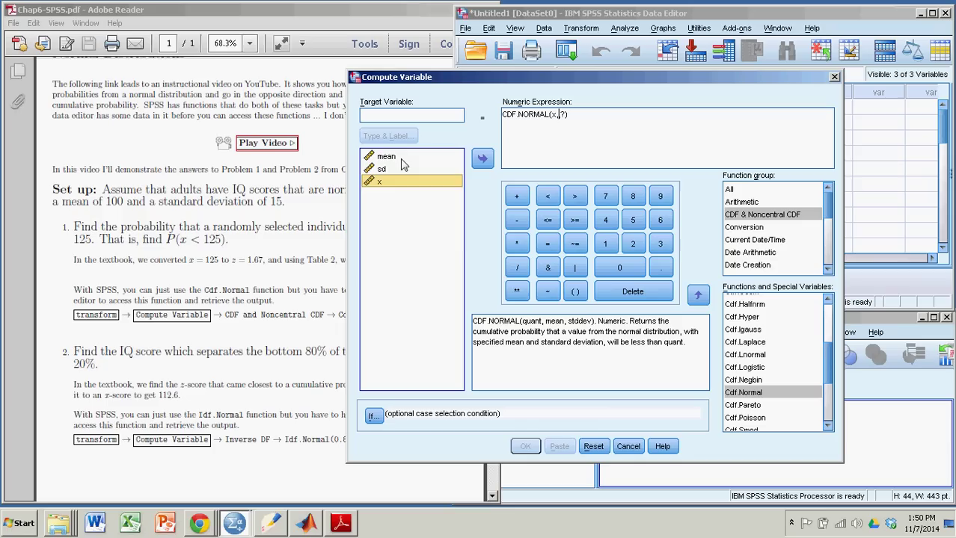
pyautogui.click(483, 160)
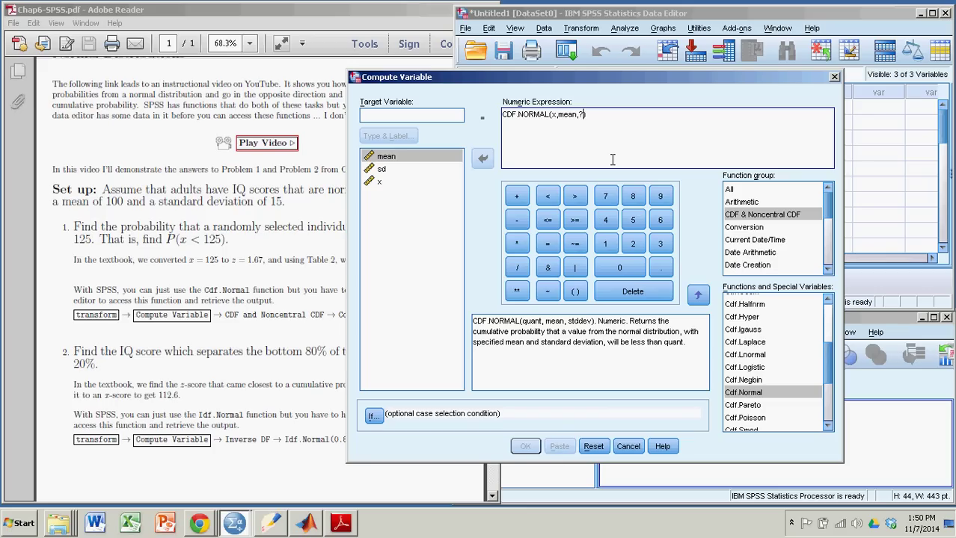
# Add sd as the last argument, name the target variable P and run the computation.
pyautogui.press('BackSpace')
pyautogui.click(399, 171)
pyautogui.click(482, 162)
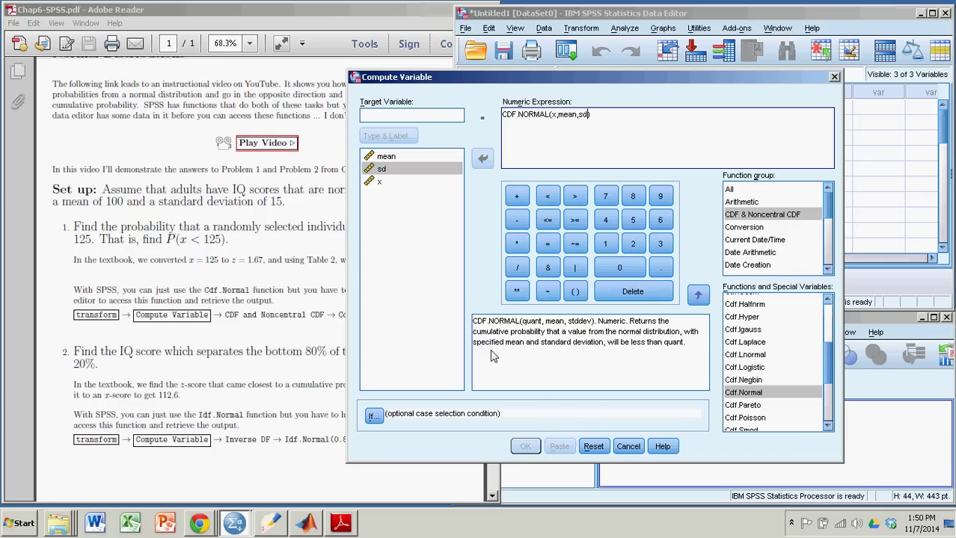
pyautogui.click(422, 113)
pyautogui.write('P')
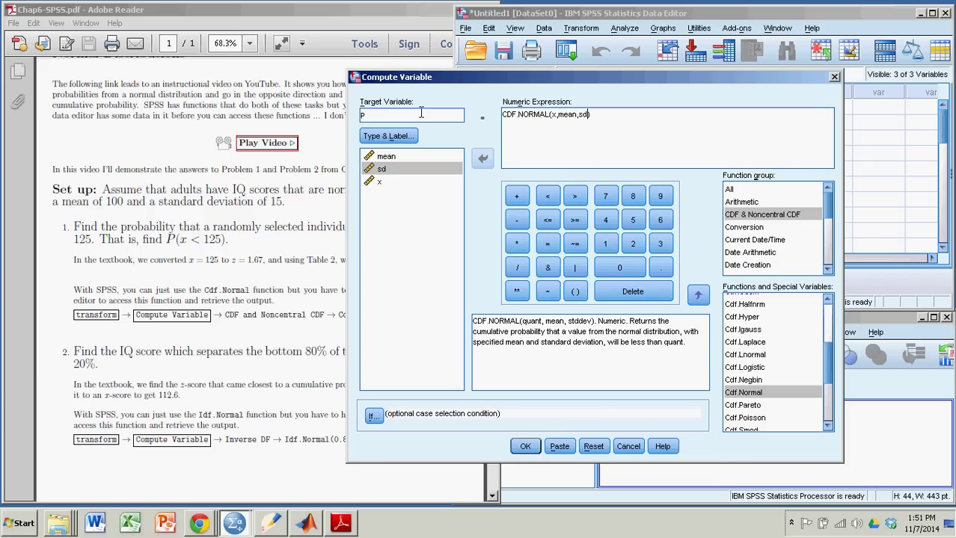
pyautogui.click(526, 447)
# Set P's Decimals to 4 so row 1 reads .9522, then return to the handout.
pyautogui.click(713, 92)
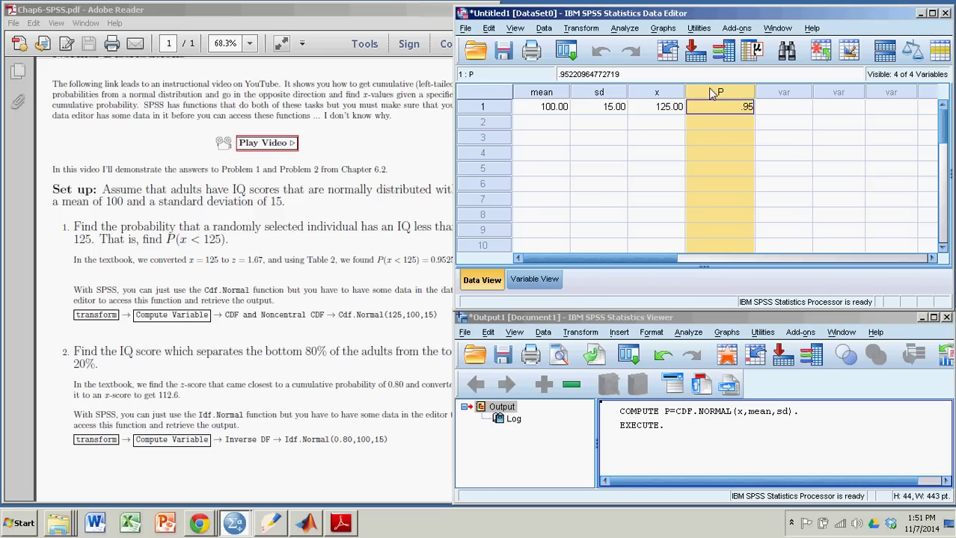
pyautogui.click(726, 137)
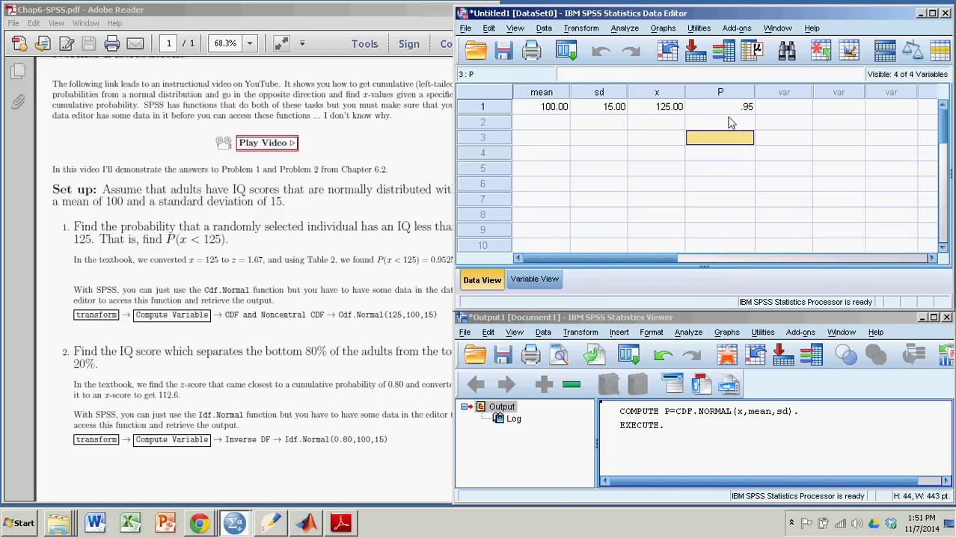
pyautogui.click(732, 112)
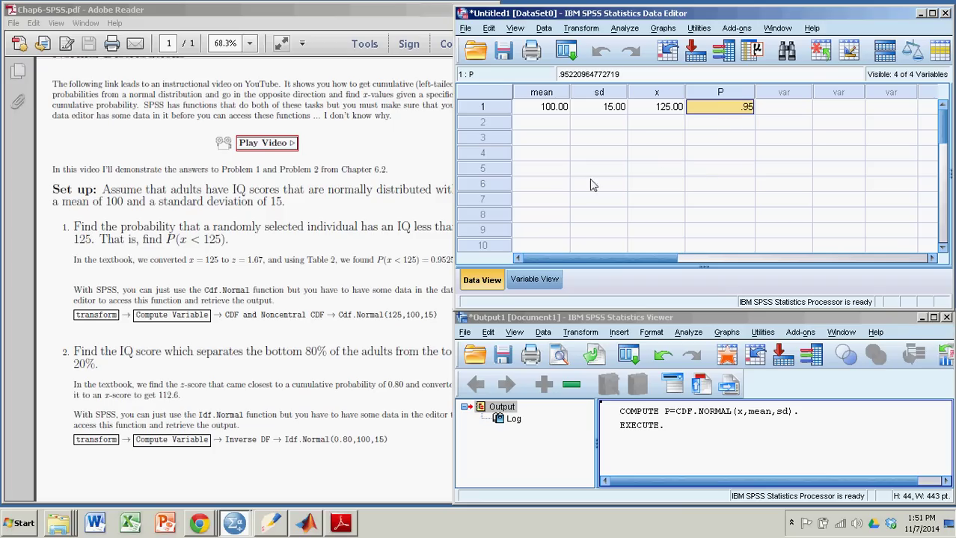
pyautogui.click(540, 280)
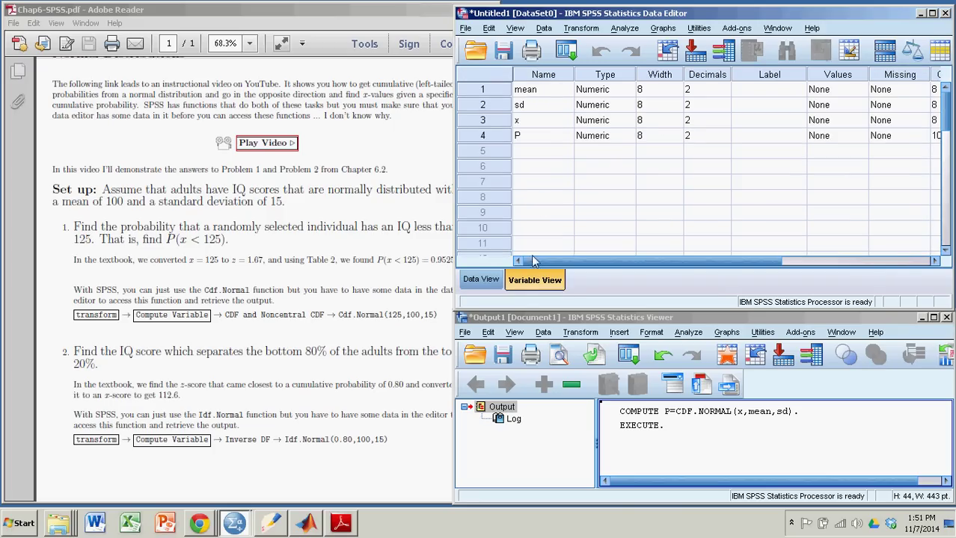
pyautogui.click(548, 139)
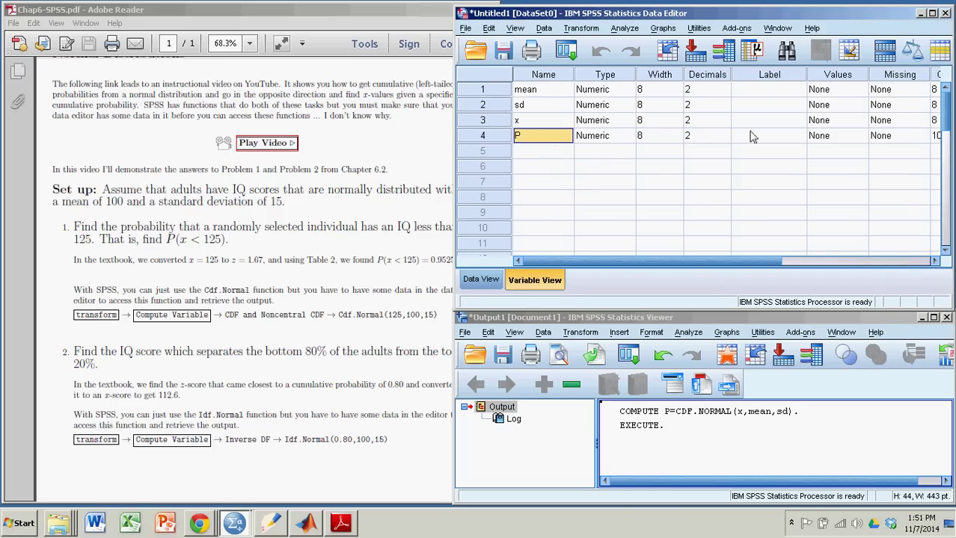
pyautogui.click(718, 136)
pyautogui.click(725, 133)
pyautogui.click(725, 134)
pyautogui.click(481, 279)
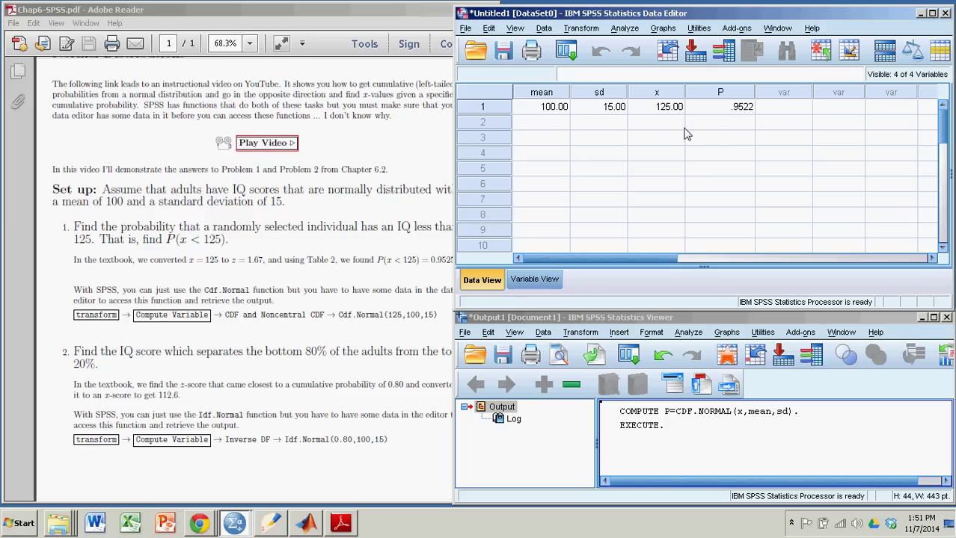
pyautogui.click(397, 20)
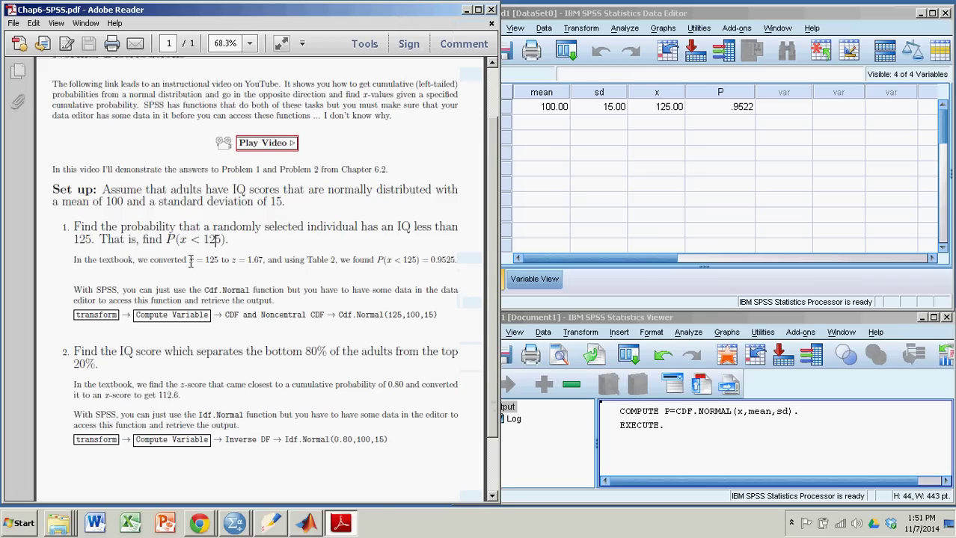
pyautogui.moveTo(191, 261); pyautogui.dragTo(218, 263)
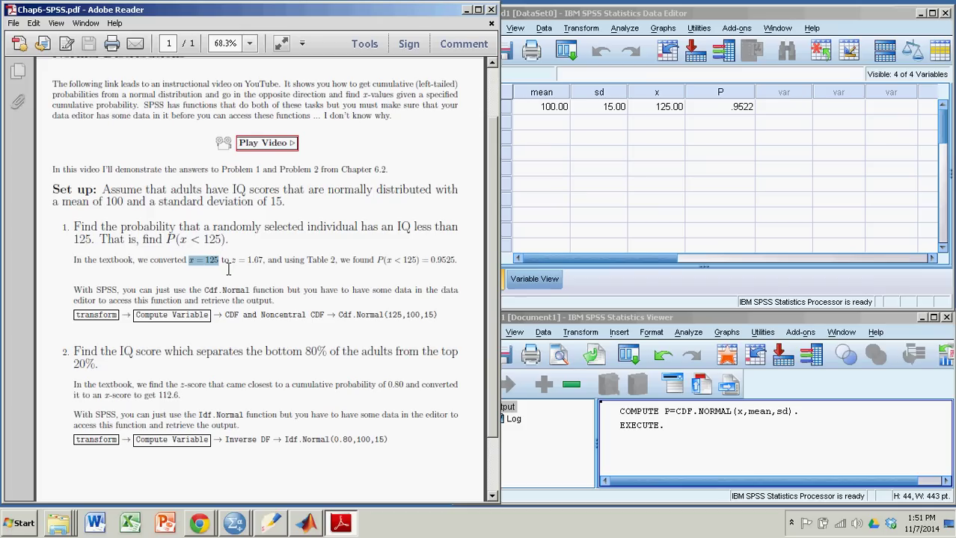
pyautogui.moveTo(231, 262); pyautogui.dragTo(257, 264)
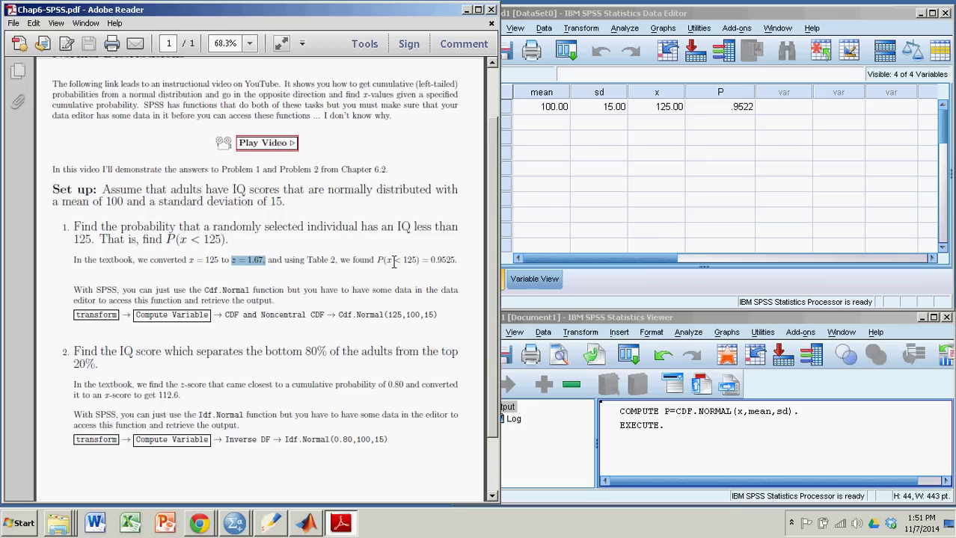
pyautogui.click(431, 261)
pyautogui.moveTo(431, 260); pyautogui.dragTo(457, 261)
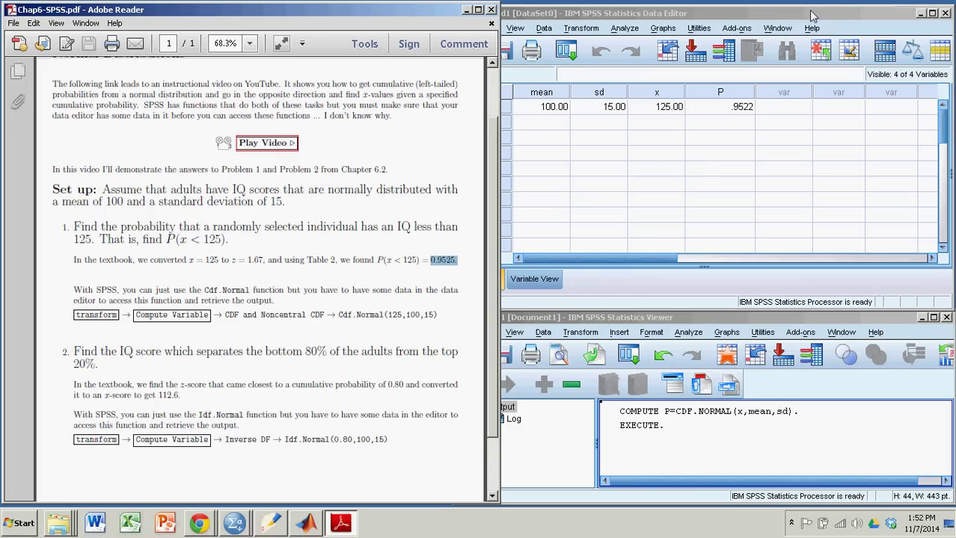
# Compute newP = CDF.NORMAL(1.67,0,1) by editing the previous expression and target name.
pyautogui.click(723, 13)
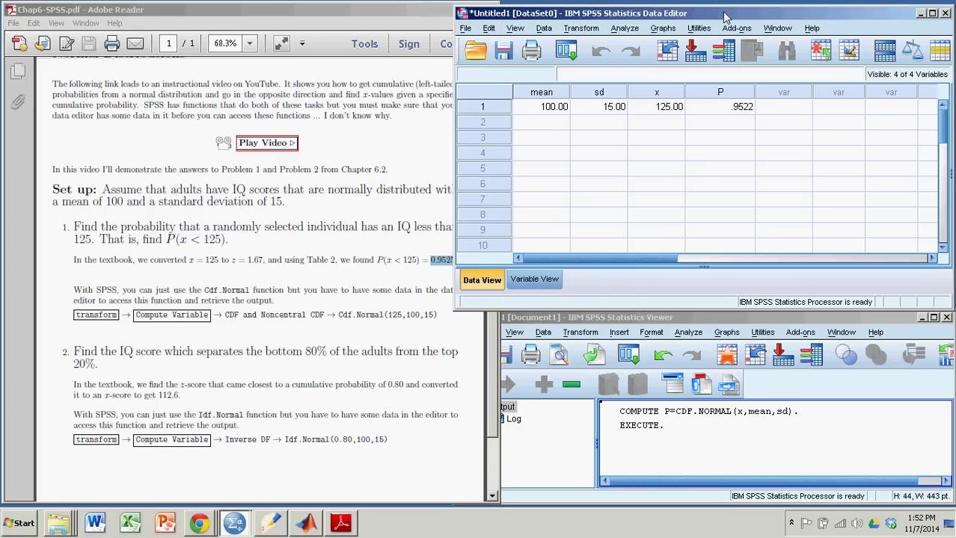
pyautogui.click(582, 28)
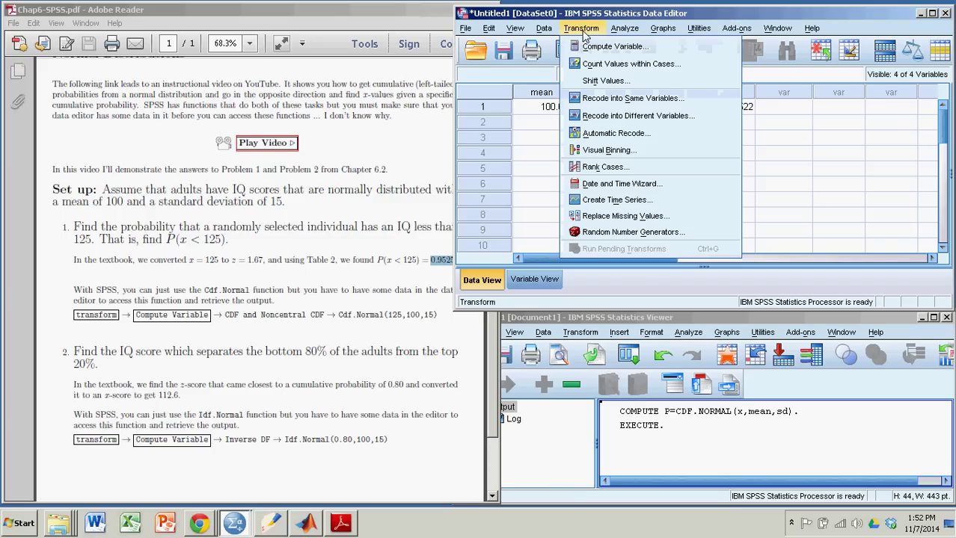
pyautogui.click(597, 46)
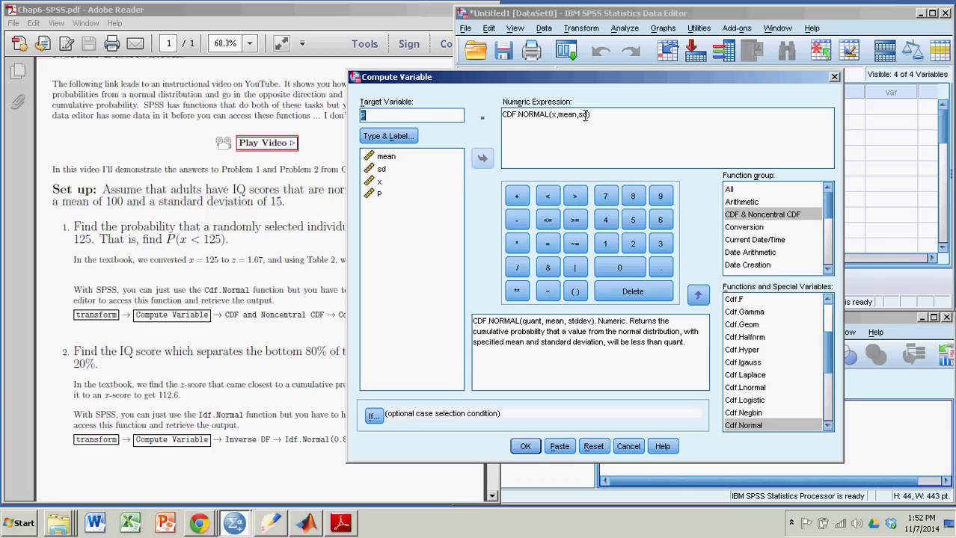
pyautogui.click(587, 114)
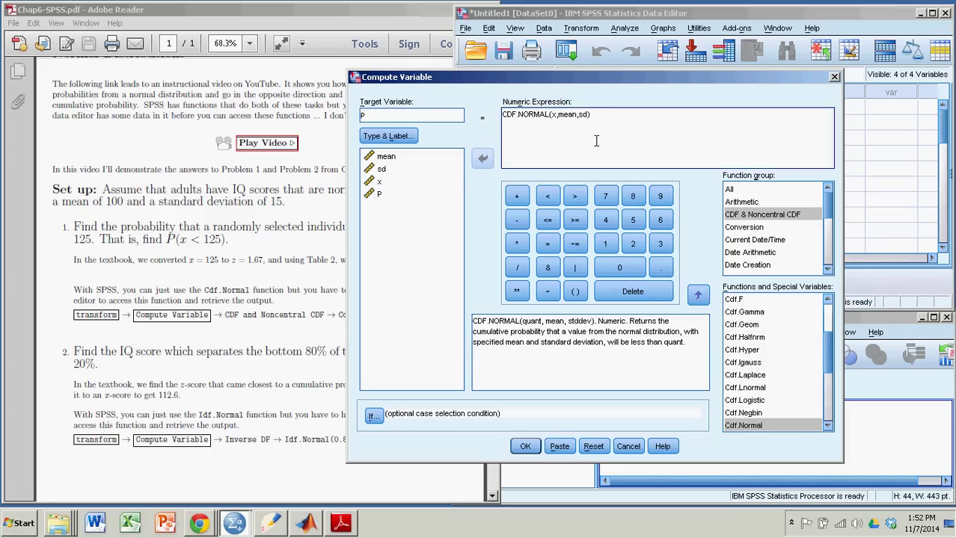
pyautogui.press('BackSpace')
pyautogui.press('BackSpace')
pyautogui.press('BackSpace')
pyautogui.press('BackSpace')
pyautogui.press('BackSpace')
pyautogui.press('BackSpace')
pyautogui.press('BackSpace')
pyautogui.press('BackSpace')
pyautogui.press('BackSpace')
pyautogui.write('1.67,0,1')
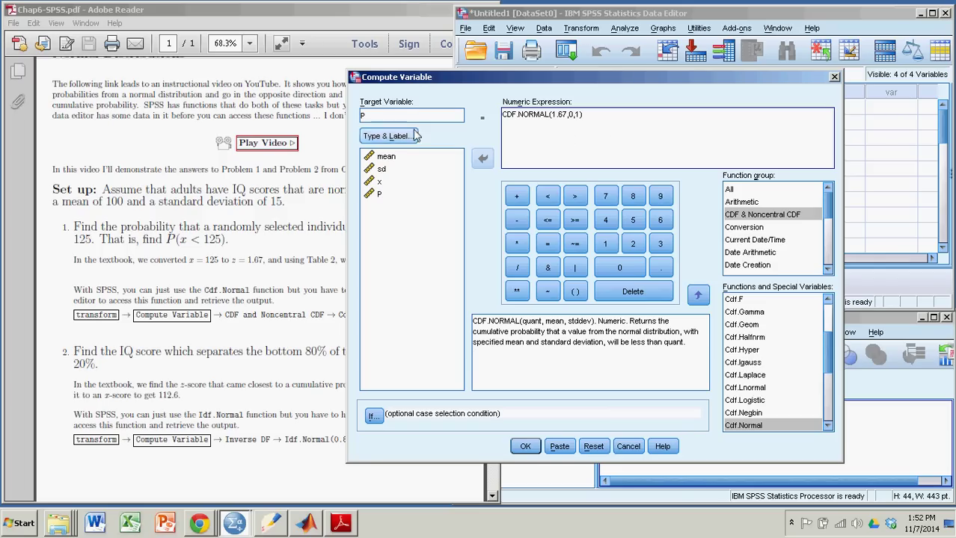
pyautogui.click(395, 114)
pyautogui.press('BackSpace')
pyautogui.write('newP')
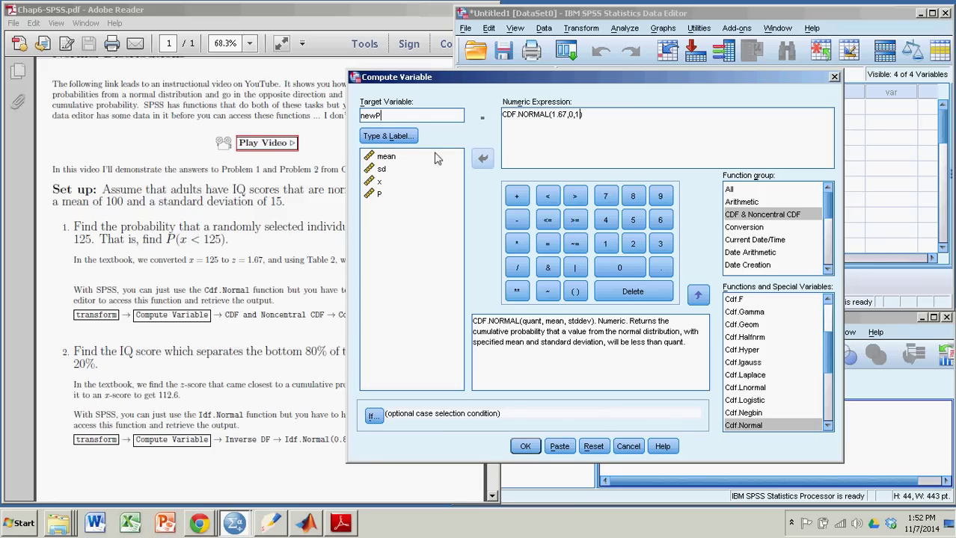
pyautogui.click(527, 447)
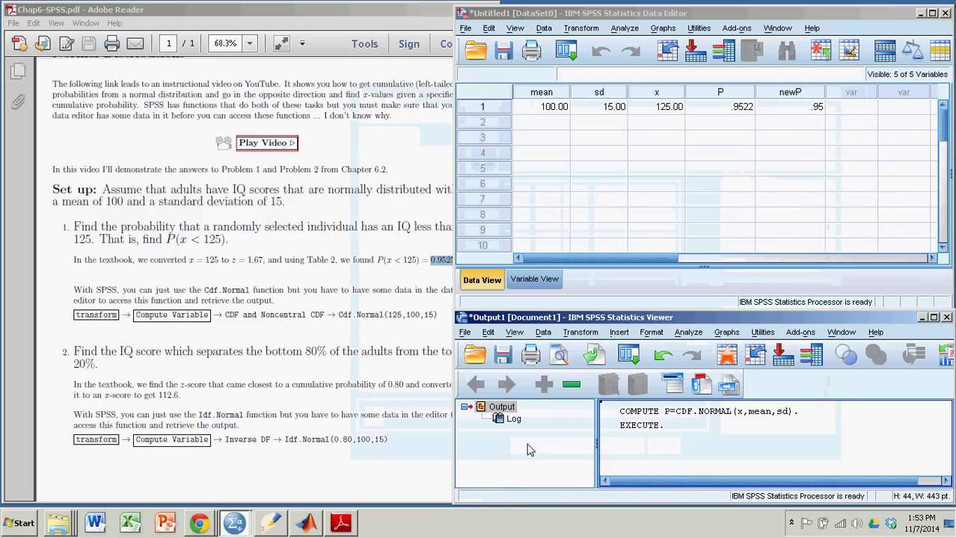
# Raise newP's Decimals from 2 to 4 so row 1 shows .9525.
pyautogui.click(789, 110)
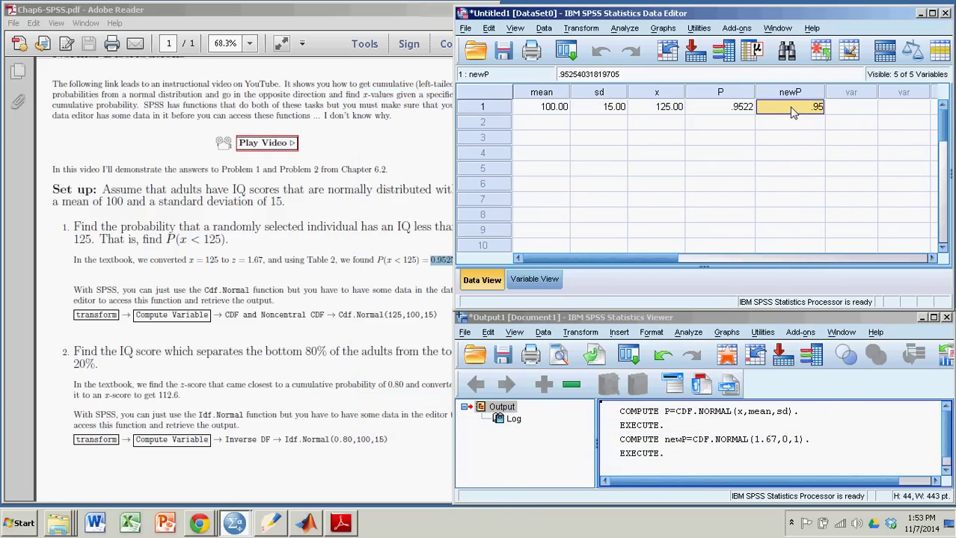
pyautogui.click(527, 280)
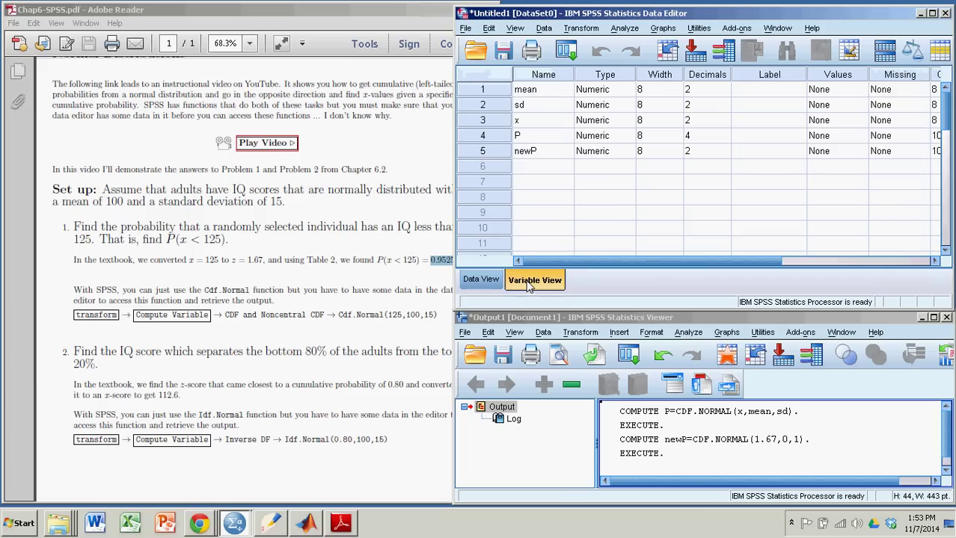
pyautogui.click(696, 154)
pyautogui.click(725, 148)
pyautogui.click(725, 147)
pyautogui.click(483, 283)
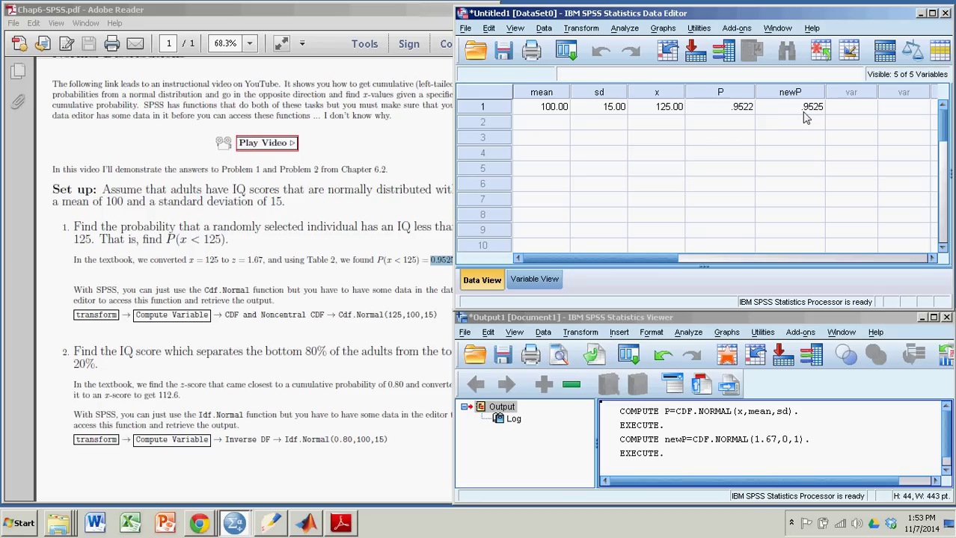
pyautogui.click(249, 261)
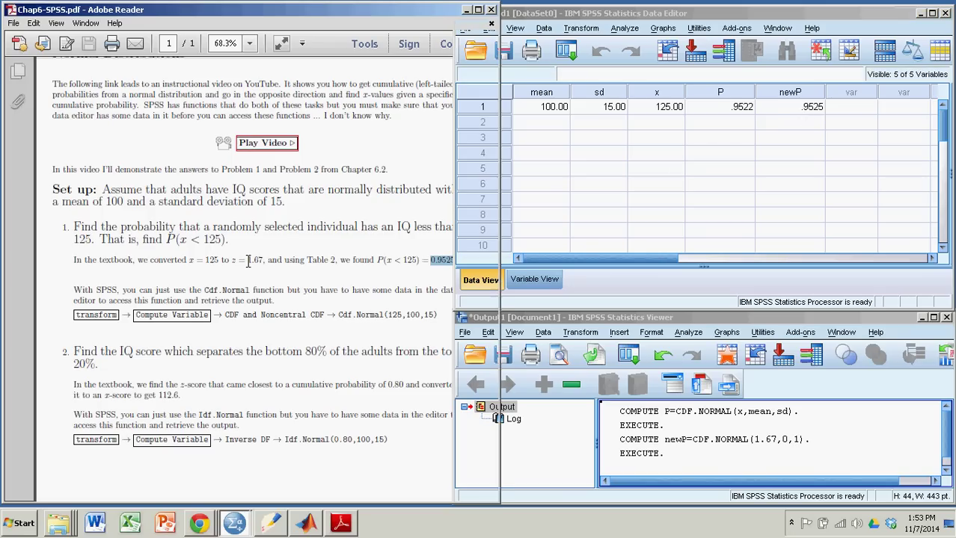
pyautogui.doubleClick(251, 260)
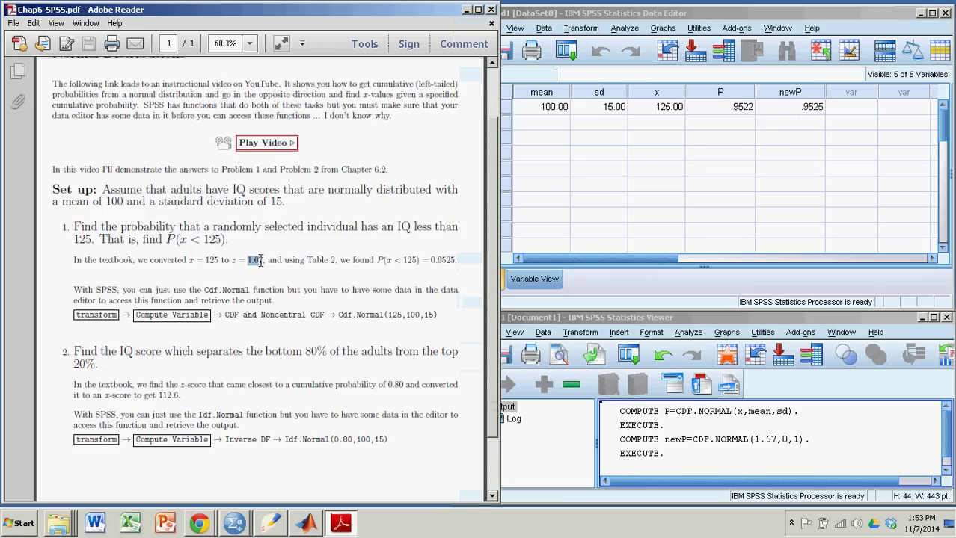
pyautogui.click(796, 111)
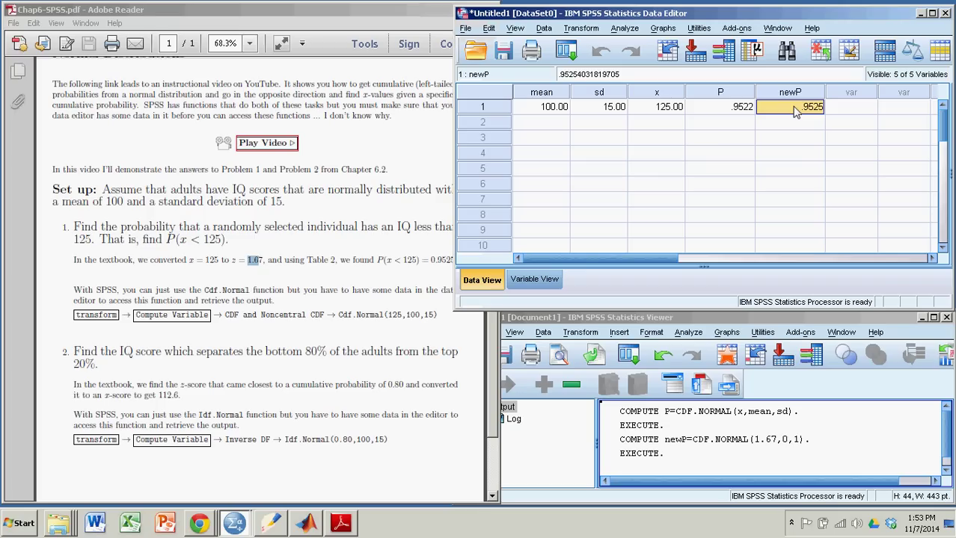
pyautogui.click(345, 262)
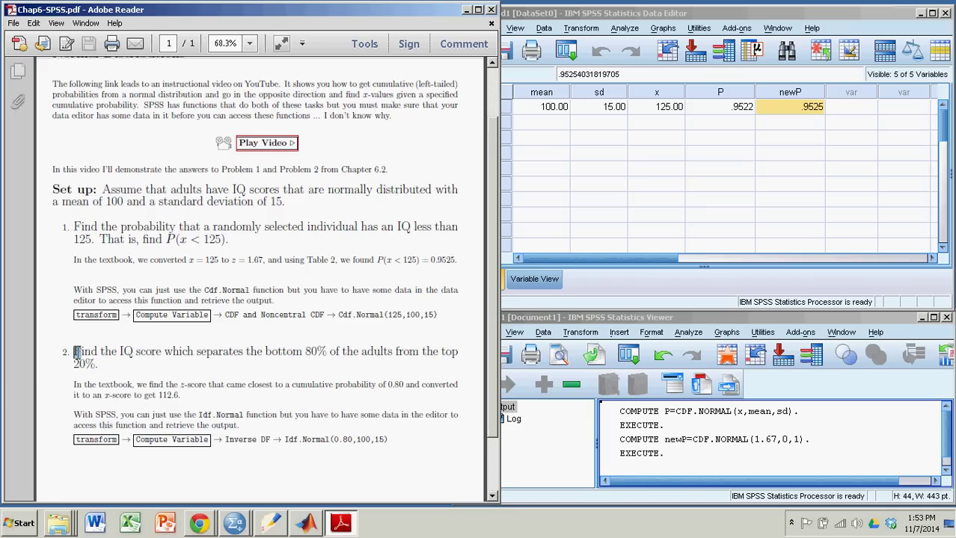
pyautogui.moveTo(76, 352); pyautogui.dragTo(89, 362)
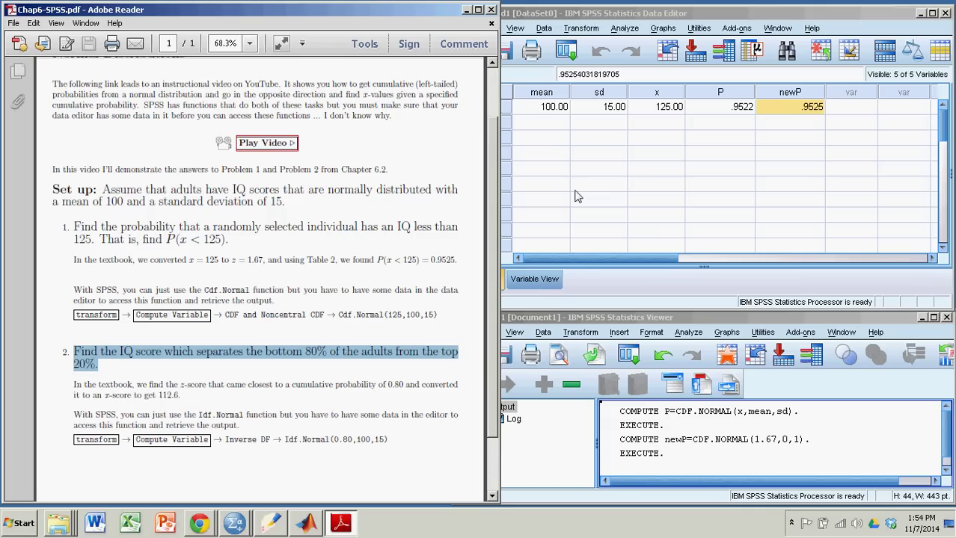
# Delete x's value 125 and enter .80 as P in row 1.
pyautogui.click(664, 17)
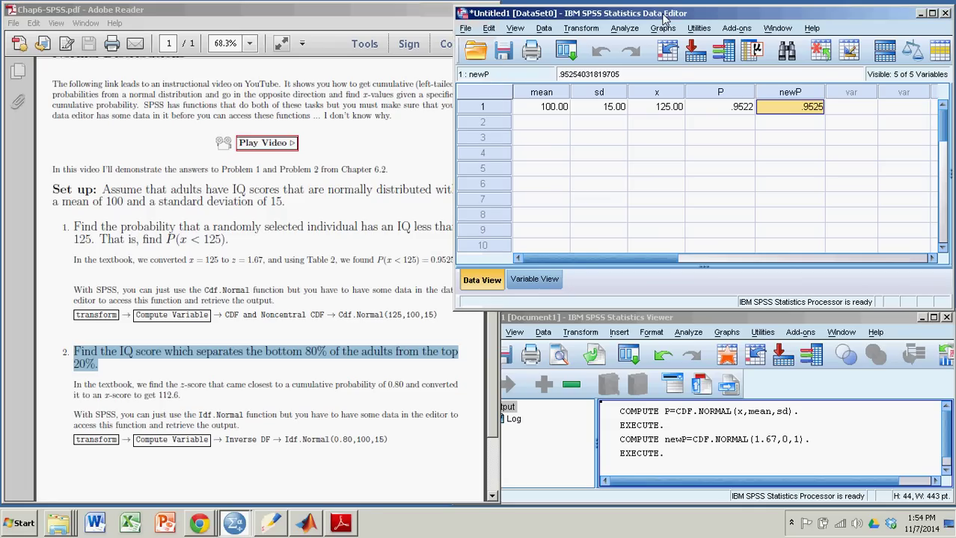
pyautogui.click(677, 92)
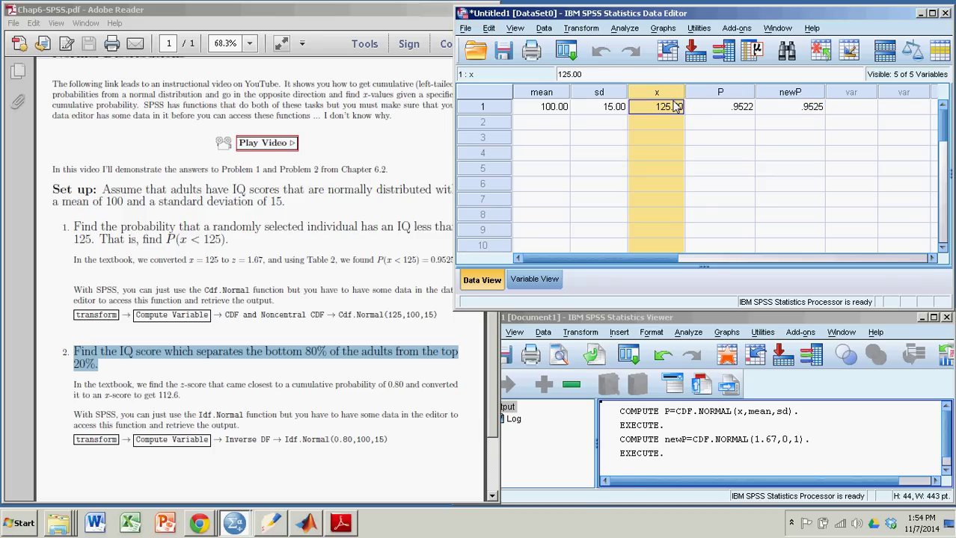
pyautogui.press('Delete')
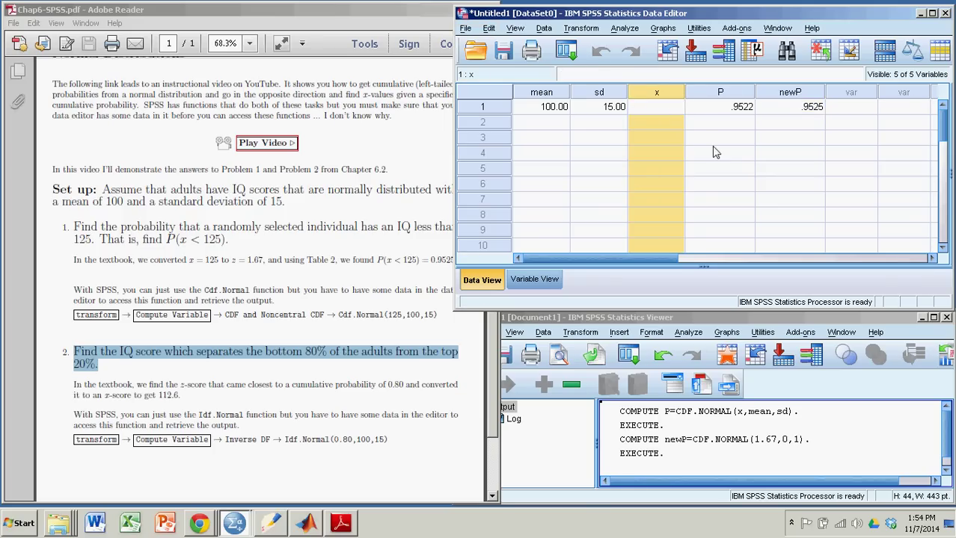
pyautogui.click(734, 109)
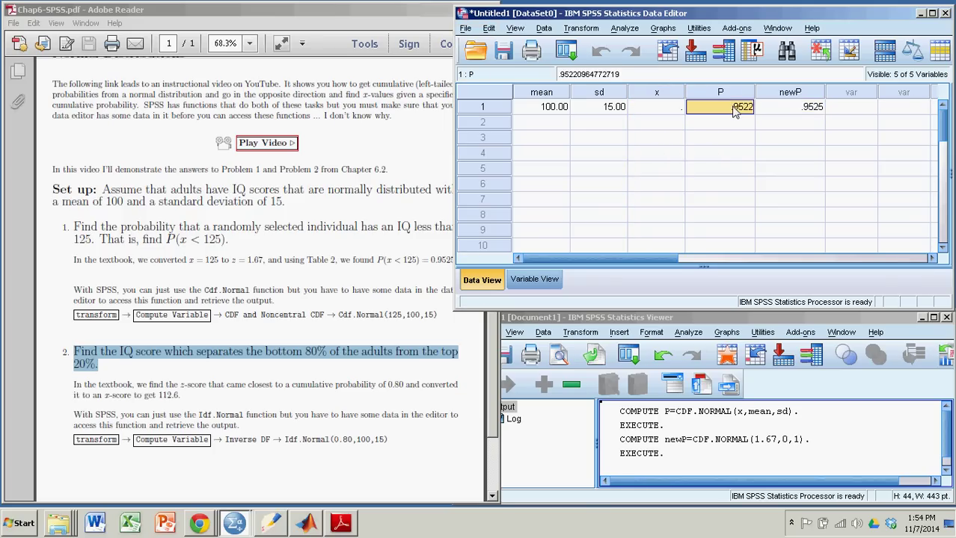
pyautogui.write('.80')
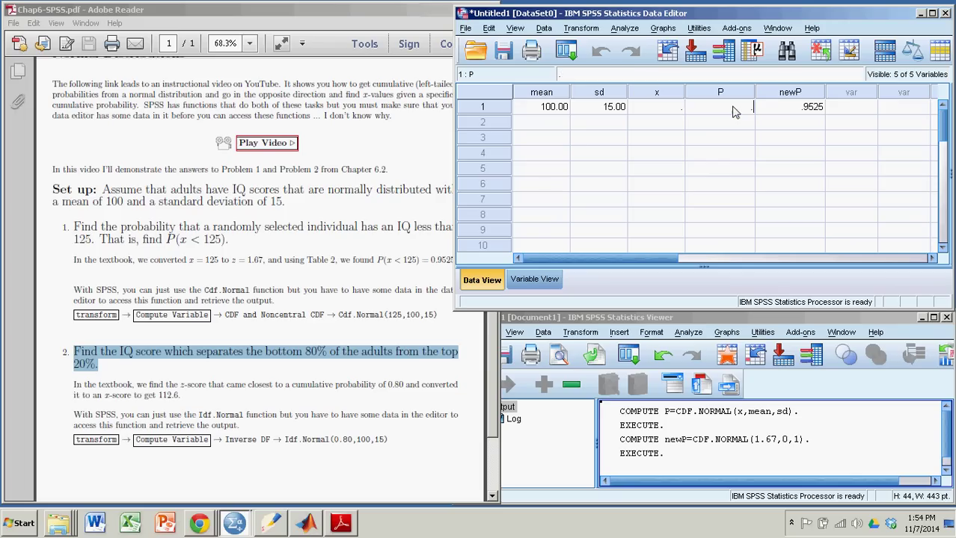
pyautogui.click(763, 139)
# Clear the newP variable column from the data.
pyautogui.click(798, 92)
pyautogui.rightClick(798, 93)
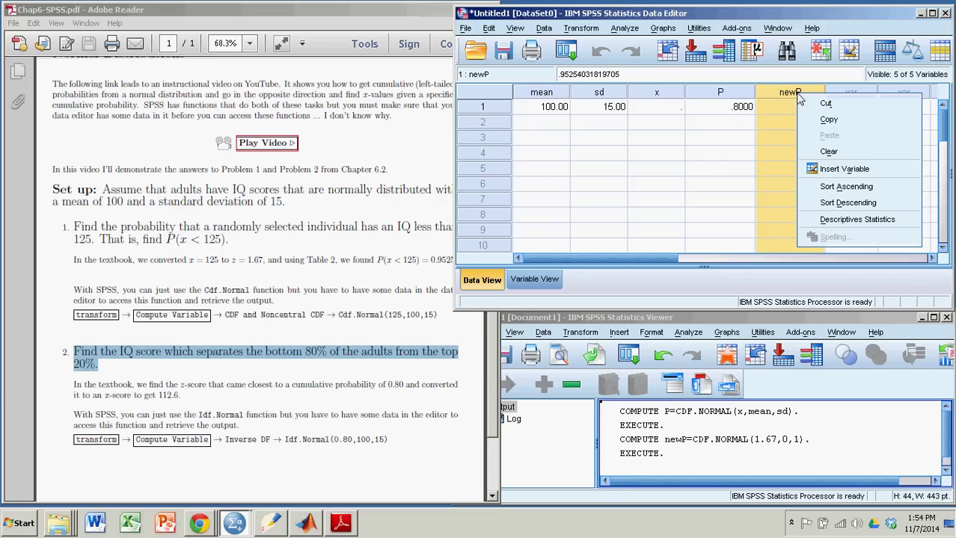
pyautogui.click(823, 148)
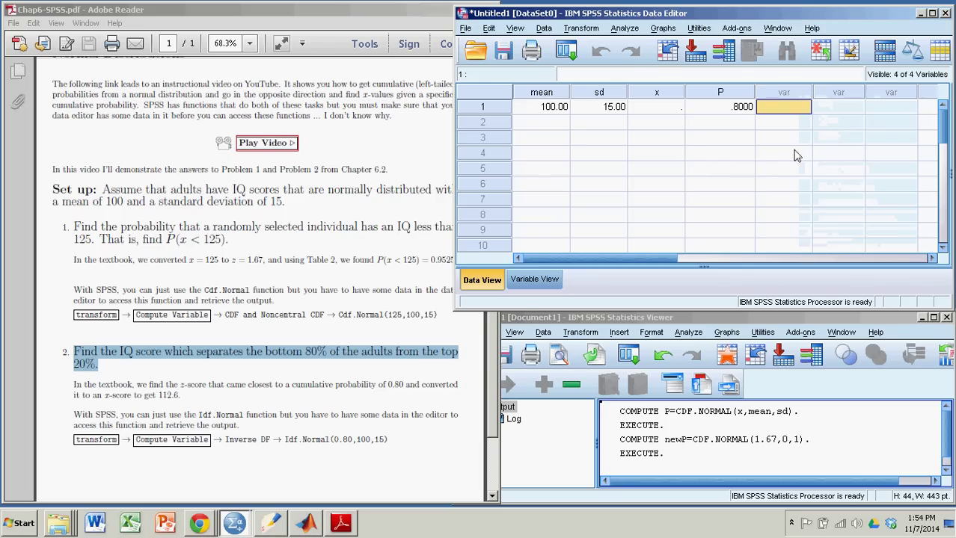
pyautogui.click(713, 162)
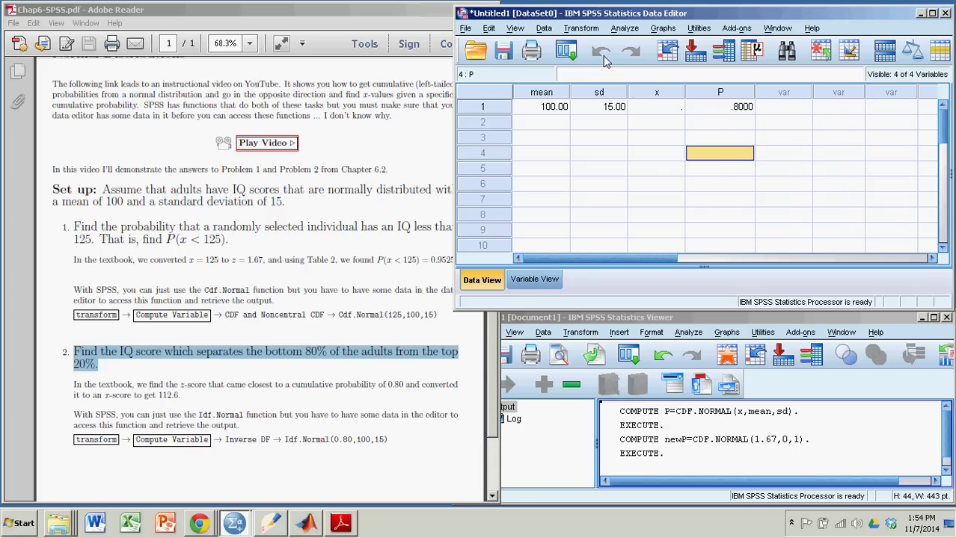
# Open Compute Variable, select Idf.Normal under Inverse DF, and delete the old CDF.NORMAL expression.
pyautogui.click(582, 28)
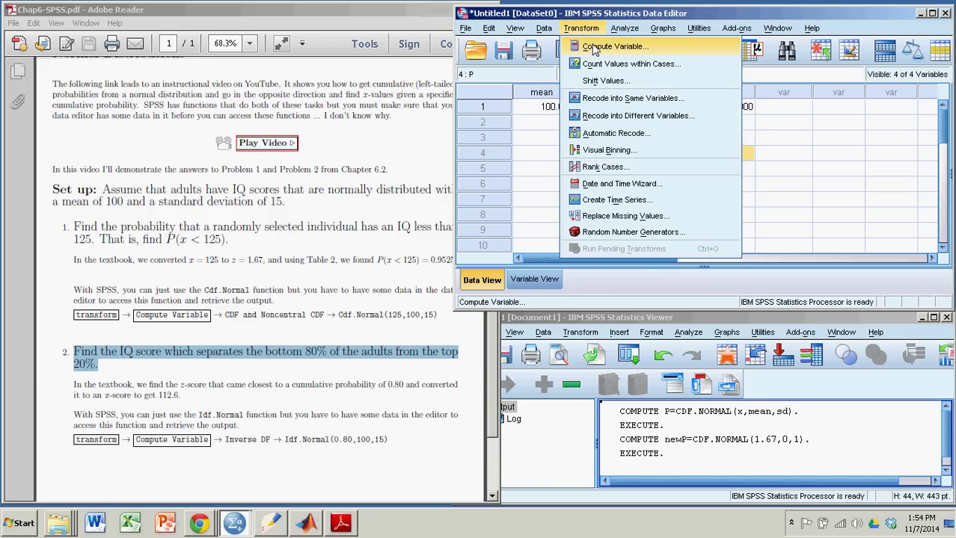
pyautogui.click(600, 44)
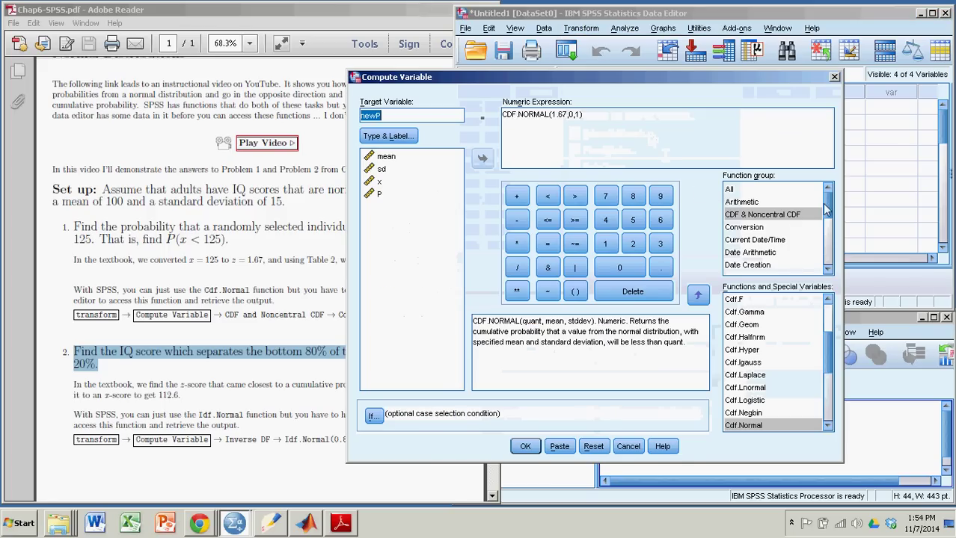
pyautogui.moveTo(828, 205); pyautogui.dragTo(834, 231)
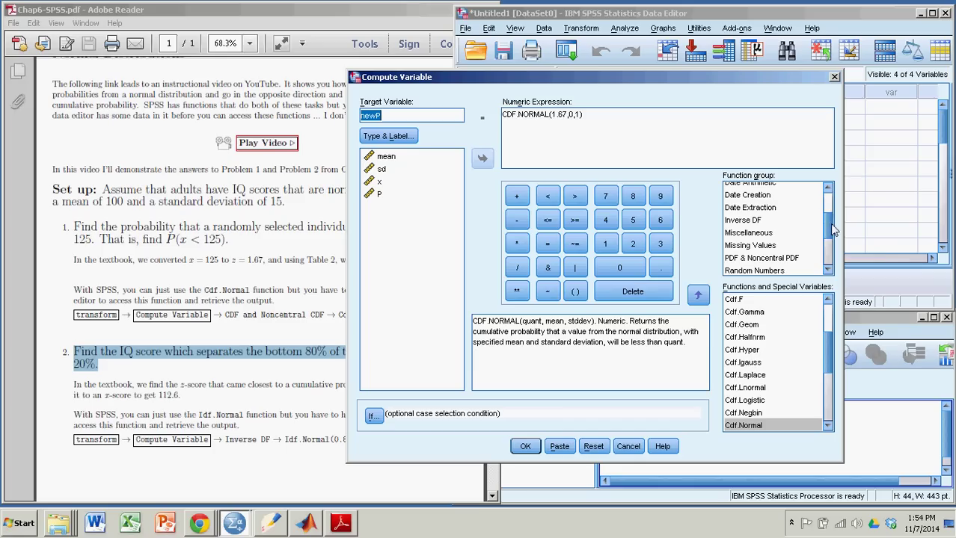
pyautogui.click(747, 221)
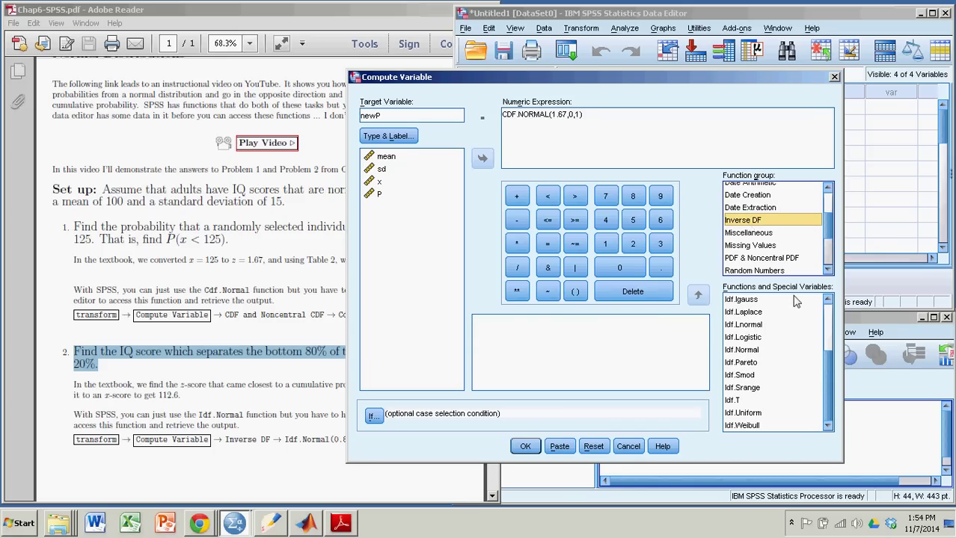
pyautogui.click(744, 349)
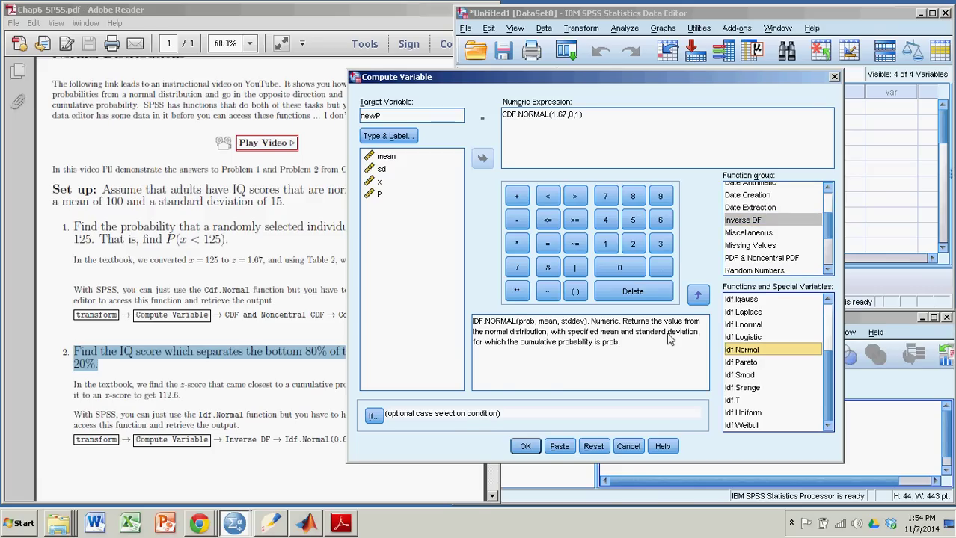
pyautogui.click(524, 327)
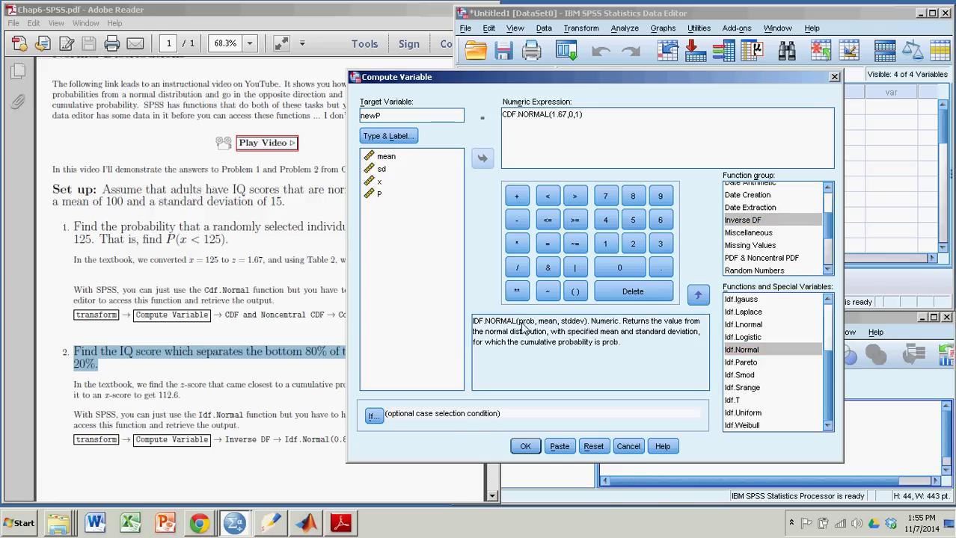
pyautogui.moveTo(524, 326); pyautogui.dragTo(580, 324)
pyautogui.click(587, 114)
pyautogui.press('BackSpace')
pyautogui.press('BackSpace')
pyautogui.press('BackSpace')
pyautogui.press('BackSpace')
pyautogui.press('BackSpace')
pyautogui.press('BackSpace')
pyautogui.press('BackSpace')
pyautogui.press('BackSpace')
pyautogui.press('BackSpace')
pyautogui.press('BackSpace')
pyautogui.press('BackSpace')
pyautogui.press('BackSpace')
pyautogui.press('BackSpace')
pyautogui.press('BackSpace')
pyautogui.press('BackSpace')
pyautogui.press('BackSpace')
pyautogui.press('BackSpace')
pyautogui.press('BackSpace')
pyautogui.press('BackSpace')
pyautogui.press('BackSpace')
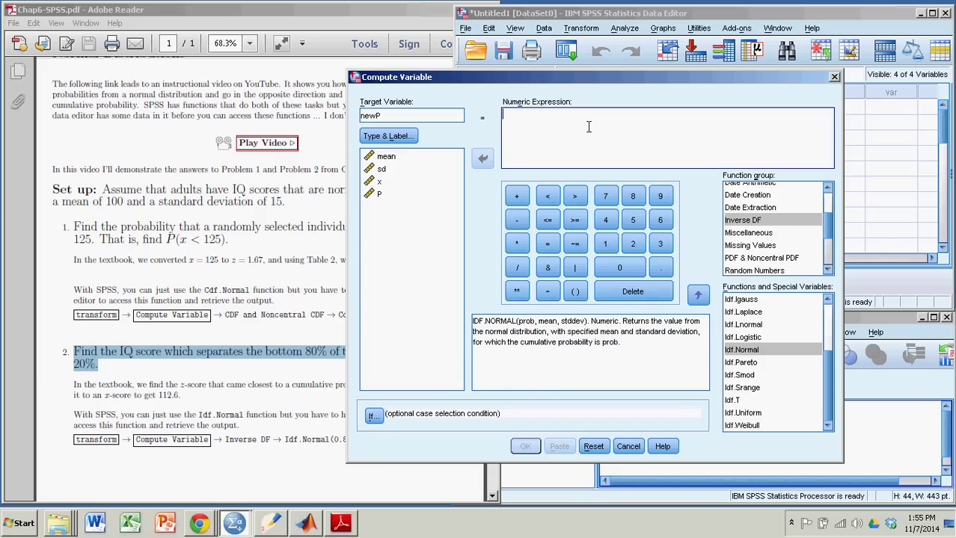
# Build the expression IDF.NORMAL(P,mean,sd) from the Idf.Normal template.
pyautogui.doubleClick(739, 350)
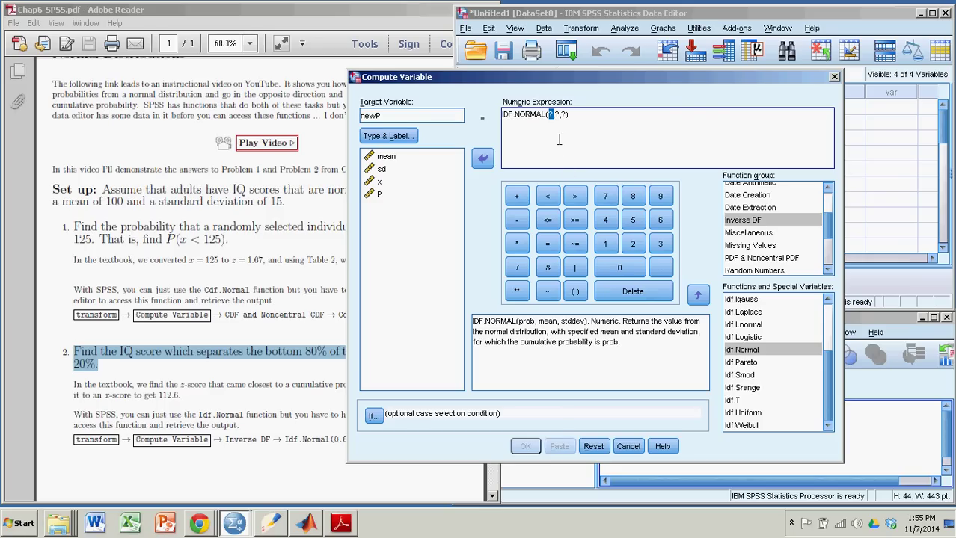
pyautogui.click(379, 196)
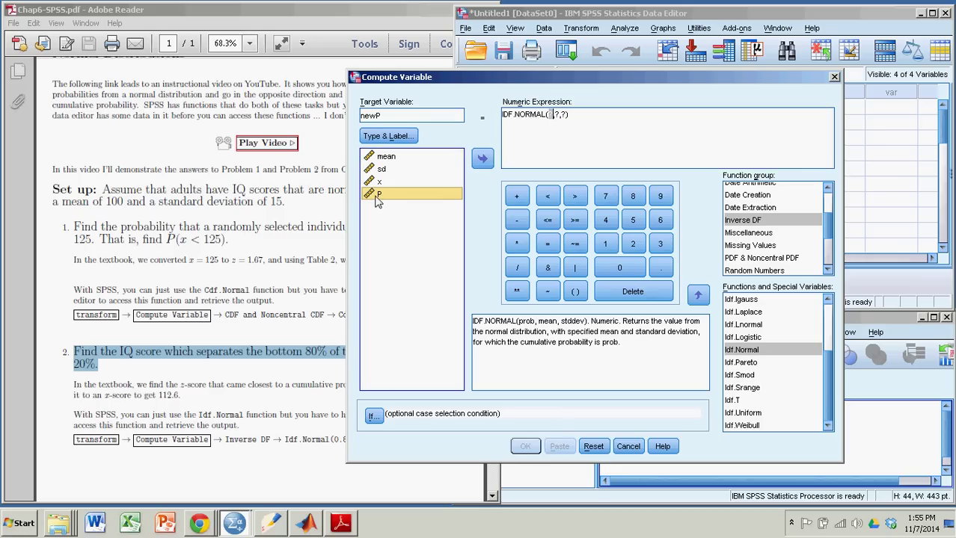
pyautogui.click(484, 159)
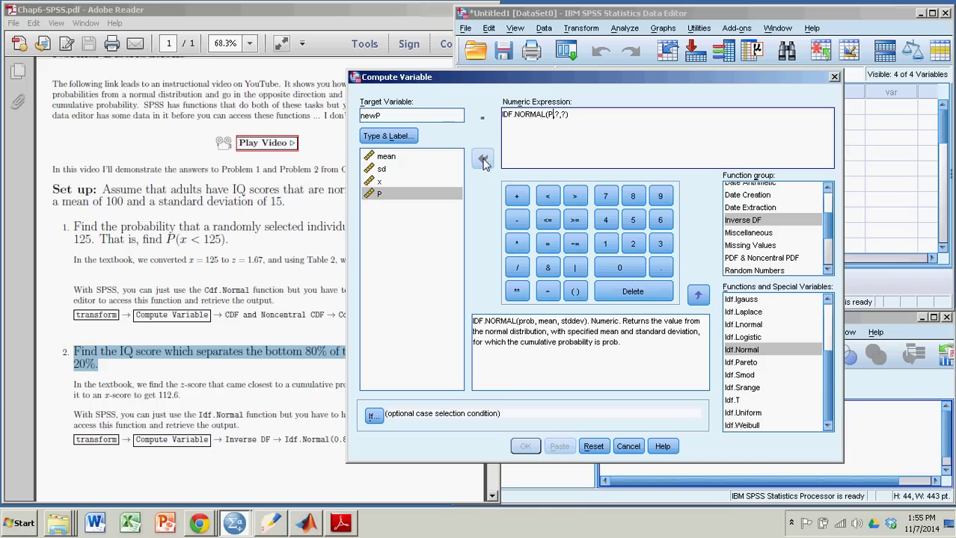
pyautogui.click(557, 117)
pyautogui.press('Delete')
pyautogui.click(388, 157)
pyautogui.click(483, 160)
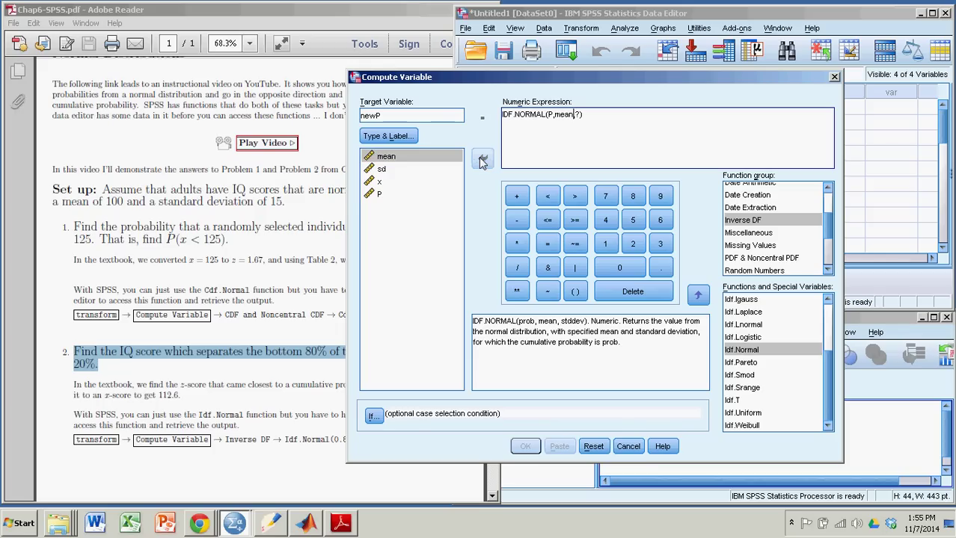
pyautogui.press('Delete')
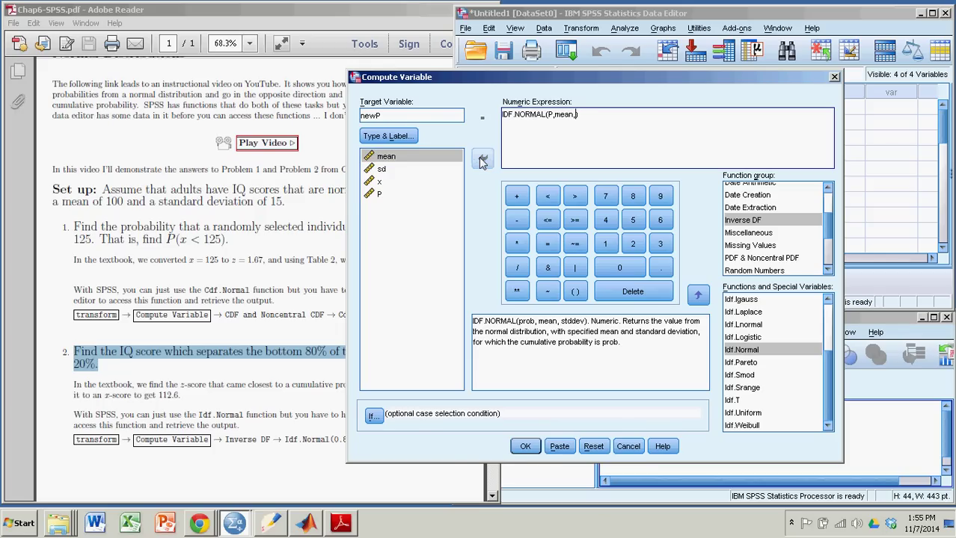
pyautogui.click(385, 170)
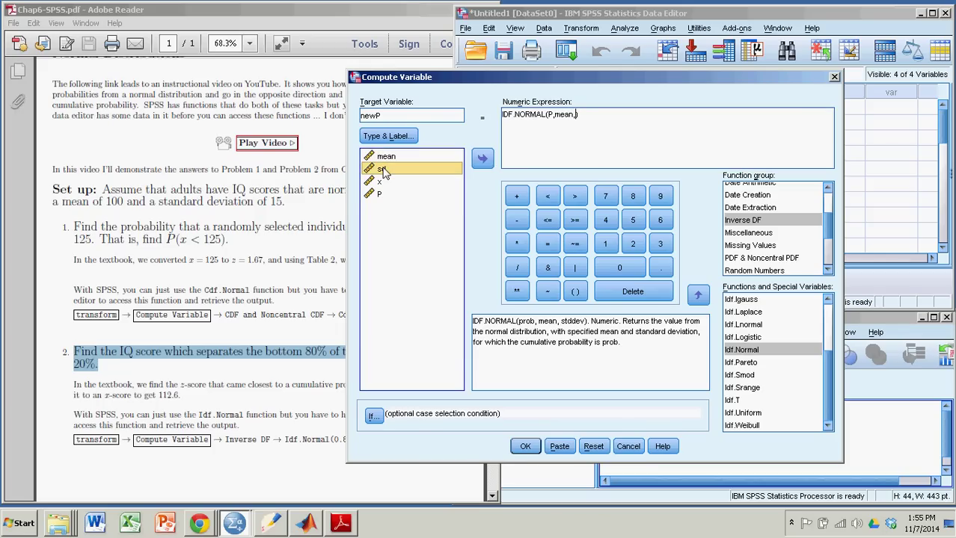
pyautogui.click(482, 164)
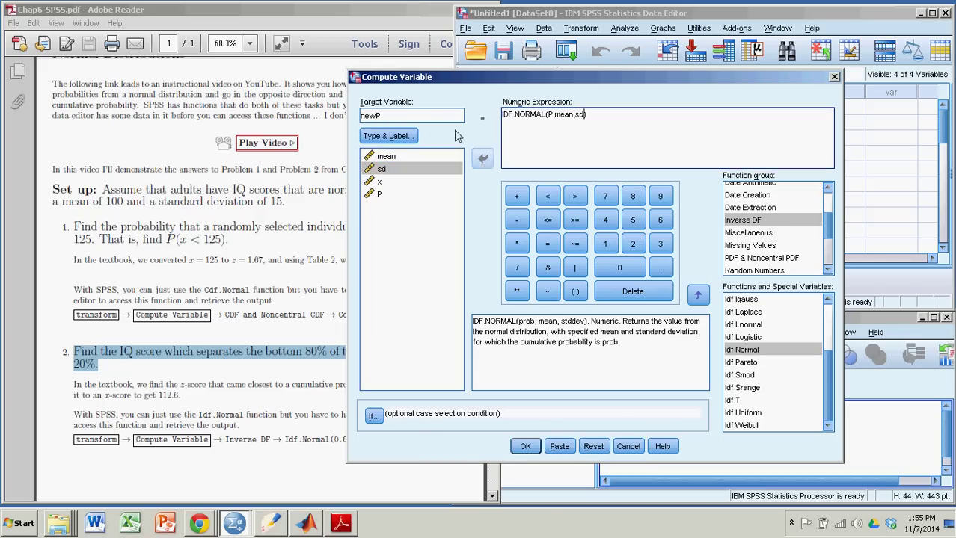
# Set the target to x and confirm overwriting it, giving x = 112.62 in row 1.
pyautogui.click(413, 120)
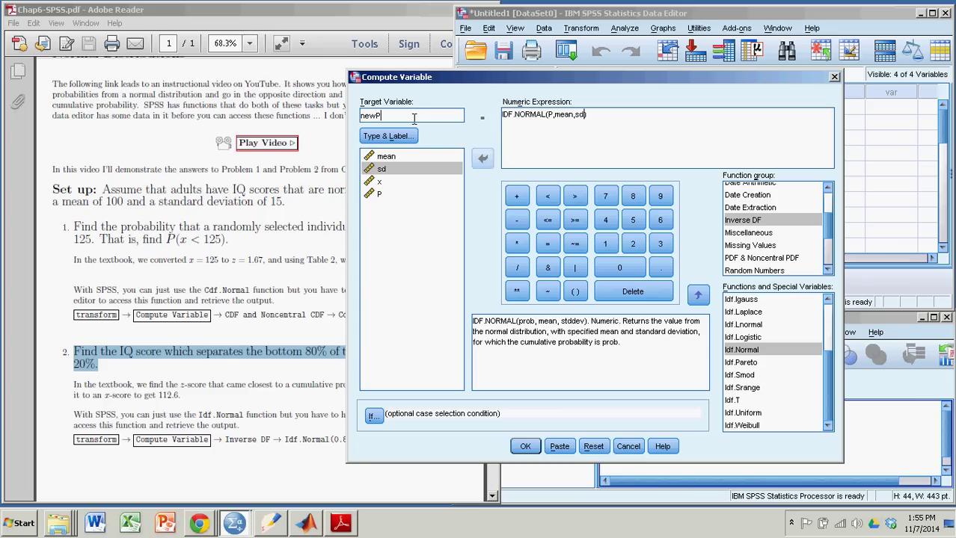
pyautogui.press('BackSpace')
pyautogui.press('BackSpace')
pyautogui.press('BackSpace')
pyautogui.press('BackSpace')
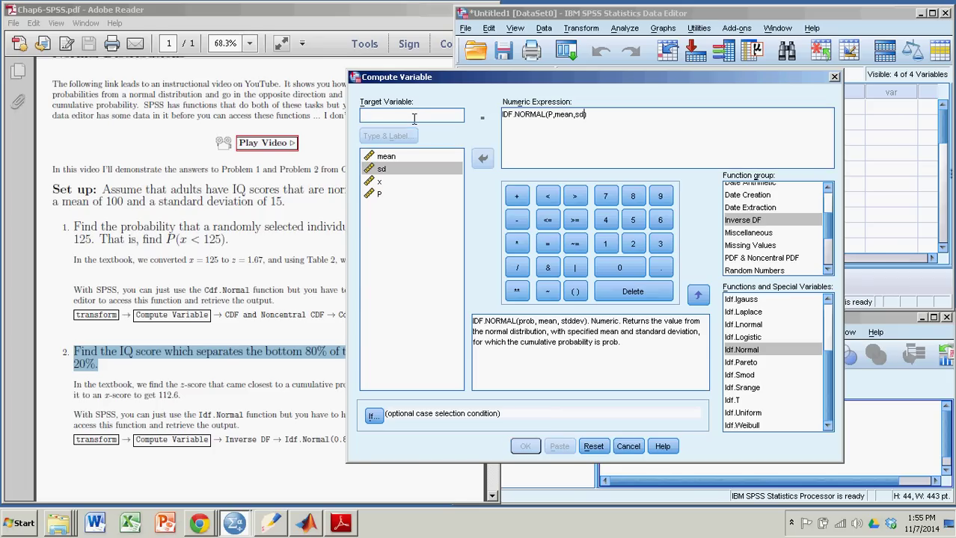
pyautogui.write('x')
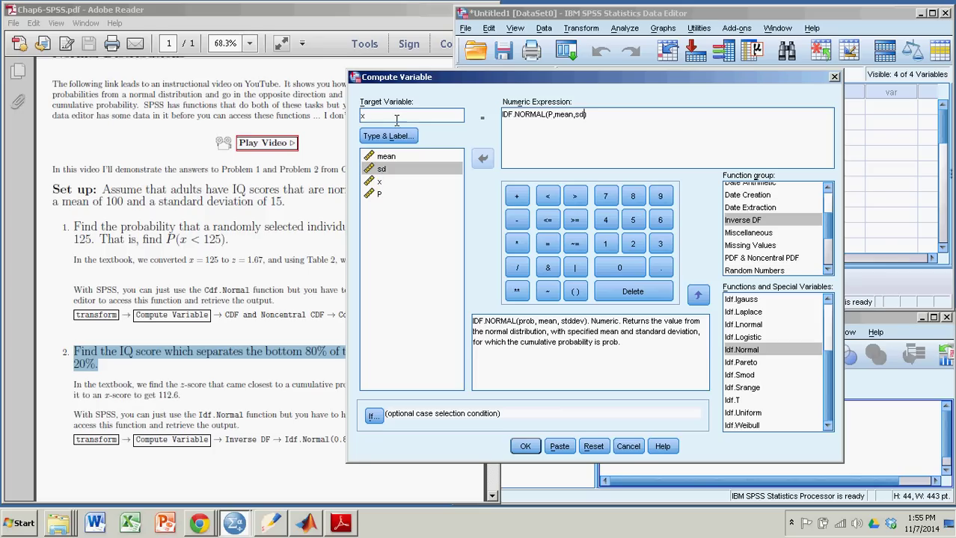
pyautogui.click(525, 447)
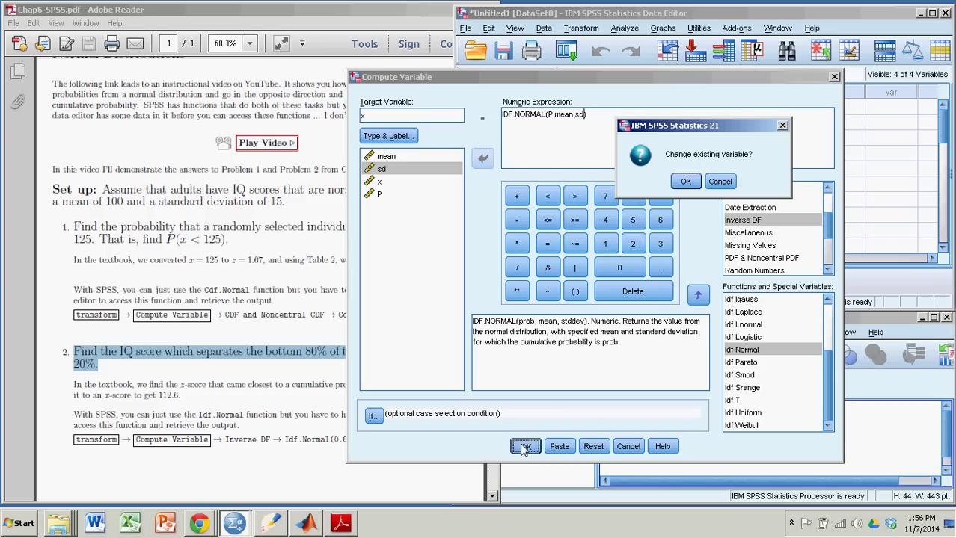
pyautogui.click(685, 185)
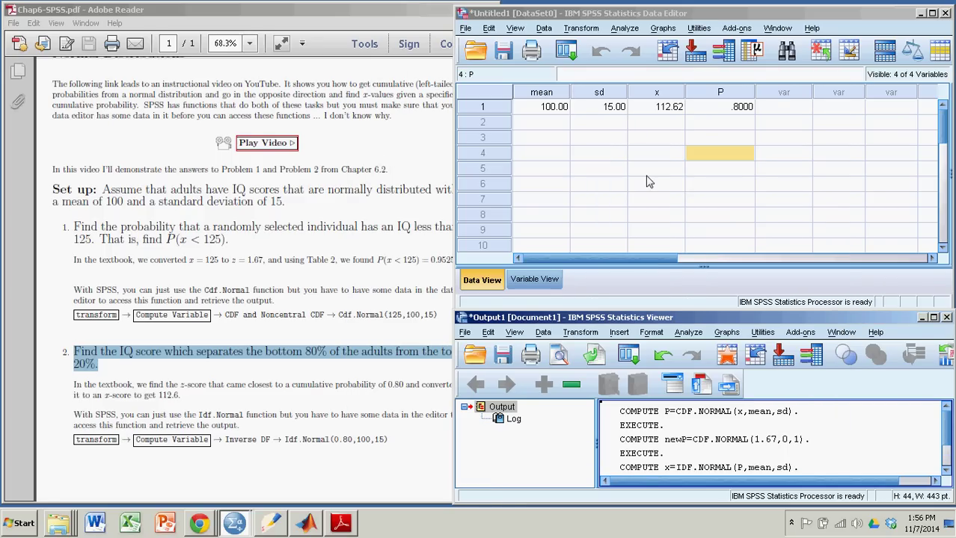
pyautogui.click(647, 172)
pyautogui.click(664, 109)
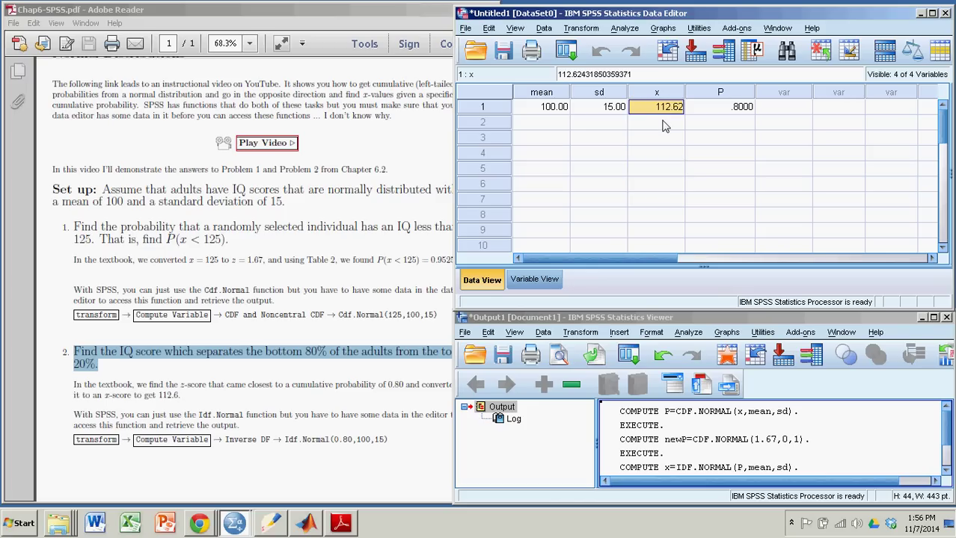
pyautogui.click(401, 15)
# Highlight 112.6 and Idf.Normal(0.80,100,15) in the PDF, then switch back to the SPSS Data Editor.
pyautogui.click(159, 395)
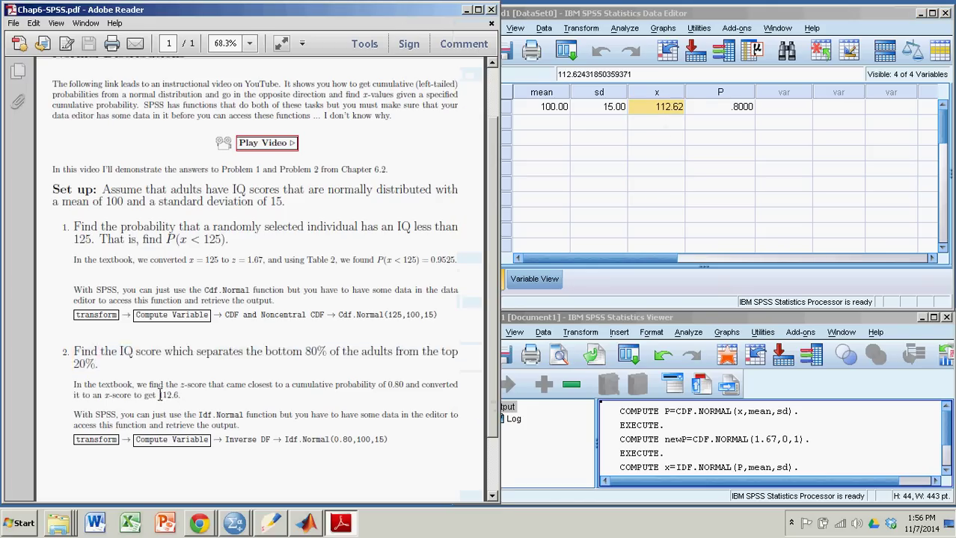
pyautogui.moveTo(159, 395); pyautogui.dragTo(180, 395)
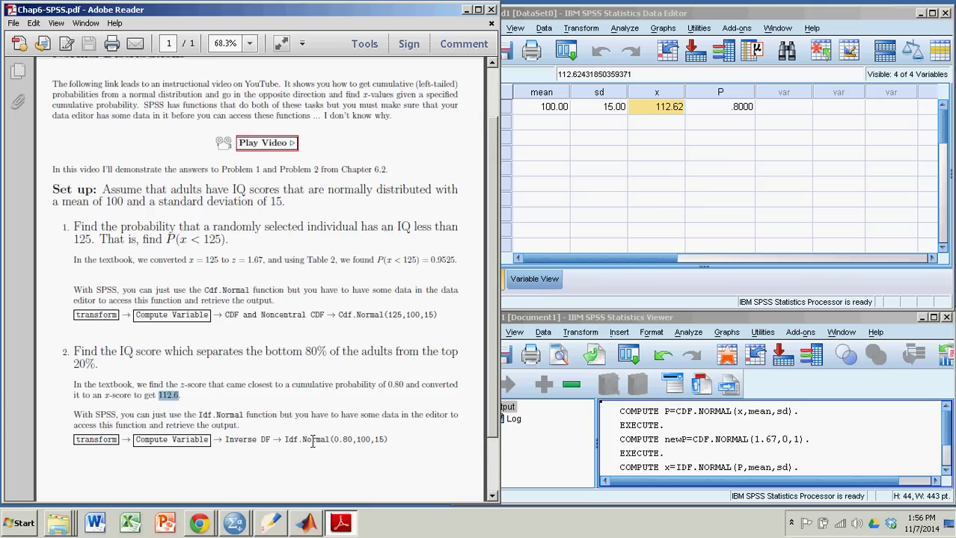
pyautogui.moveTo(285, 440); pyautogui.dragTo(398, 451)
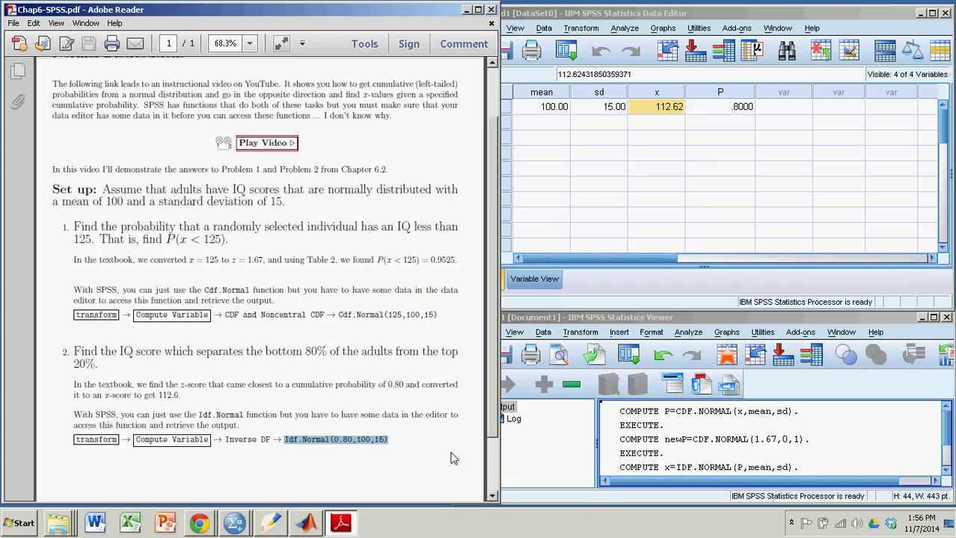
pyautogui.click(594, 173)
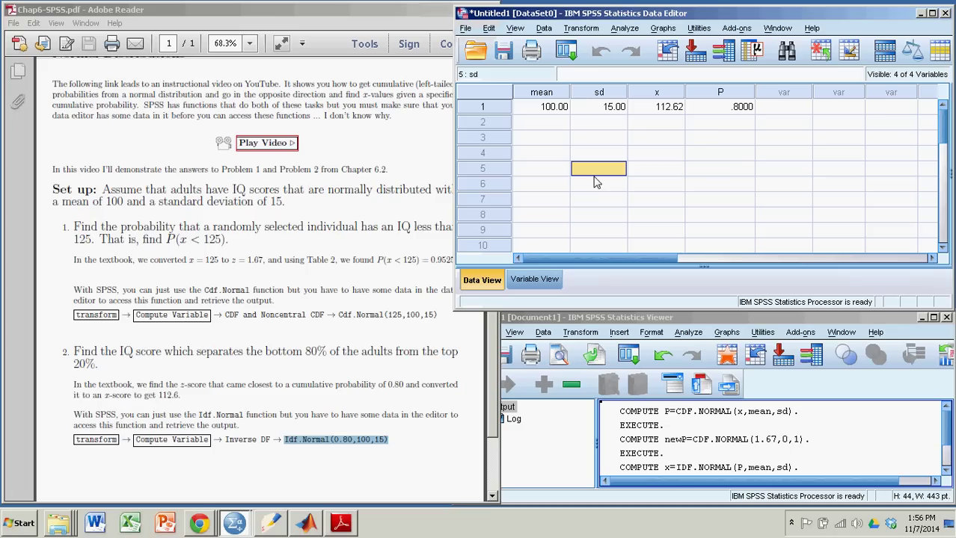
# Reopen Transform > Compute Variable, showing target x = IDF.NORMAL(P,mean,sd).
pyautogui.click(581, 28)
pyautogui.click(602, 45)
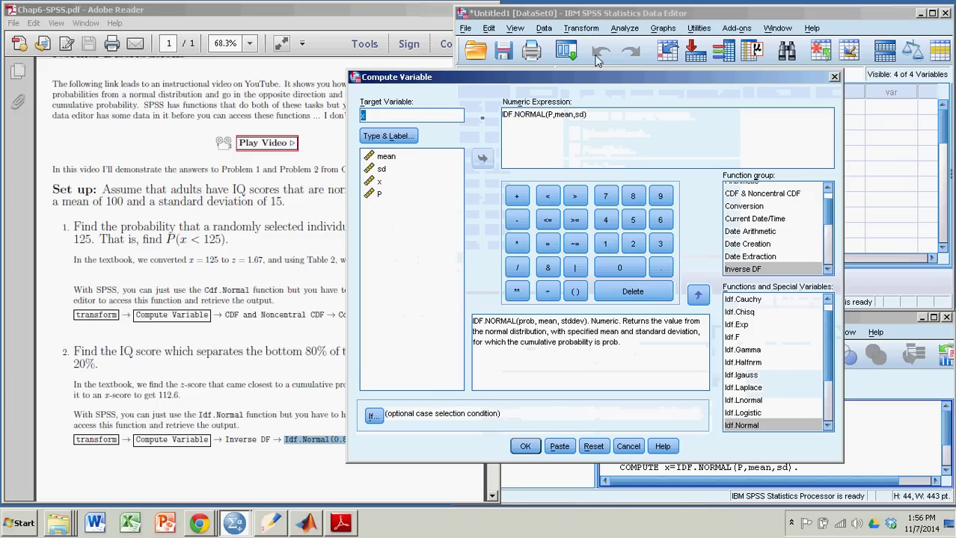